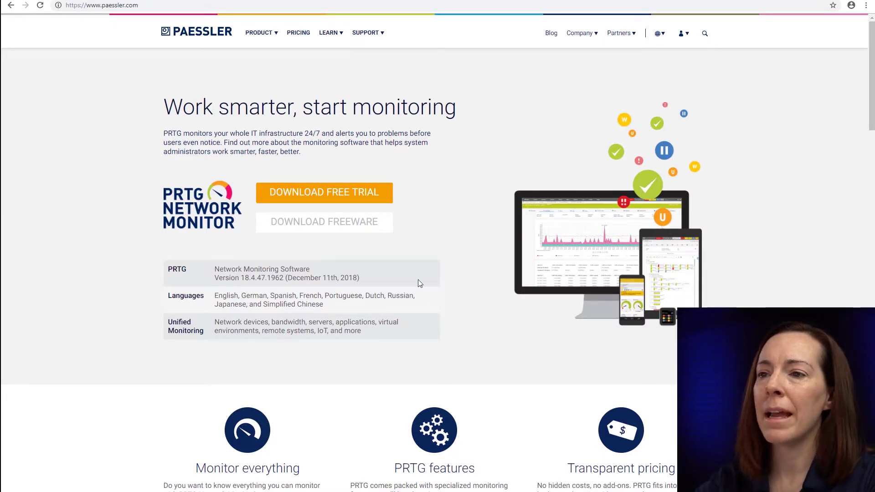
Step: Start the PRTG free trial download and decline the feedback survey popup
{"action": "left_click", "coordinate": [325, 195]}
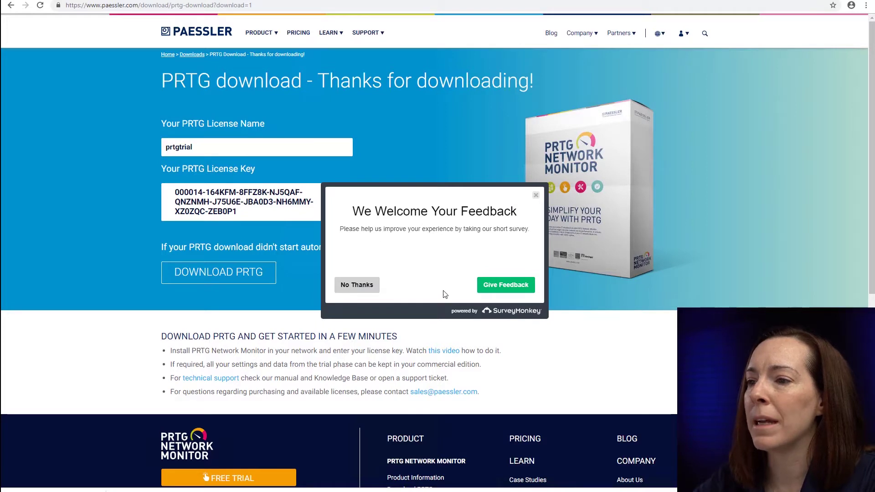
{"action": "left_click", "coordinate": [362, 287]}
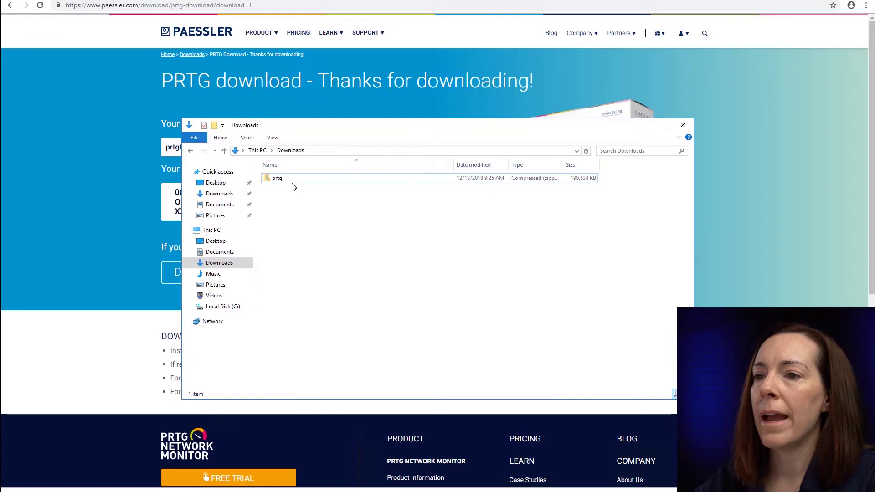
Step: Extract the prtg zip archive and launch the PRTG Network Monitor Setup file inside it
{"action": "left_click", "coordinate": [293, 182]}
{"action": "right_click", "coordinate": [294, 184]}
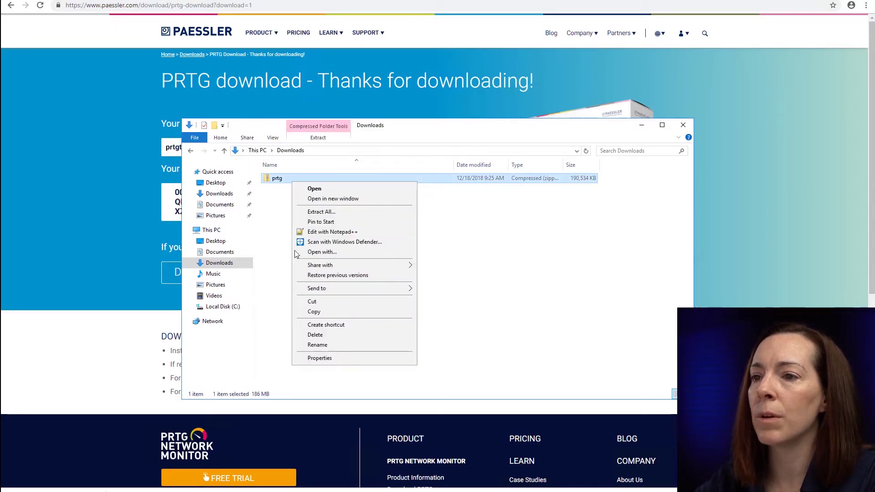
{"action": "left_click", "coordinate": [327, 213]}
{"action": "left_click", "coordinate": [515, 340]}
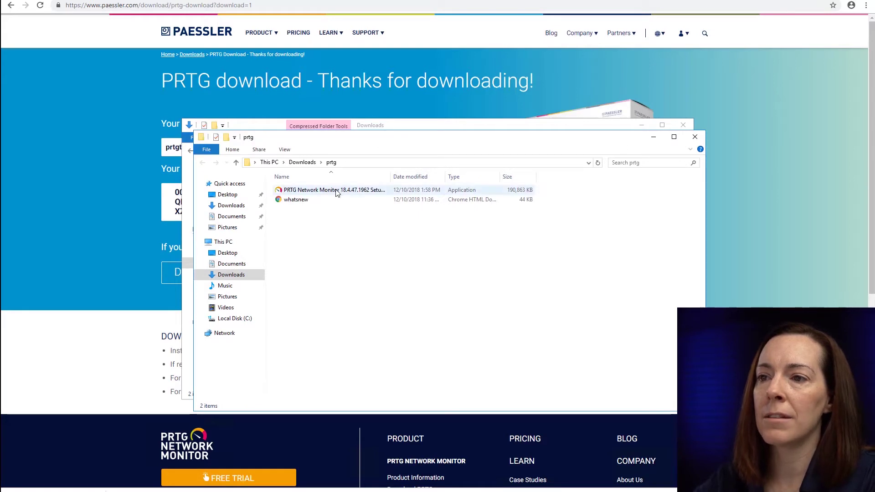
{"action": "left_click", "coordinate": [336, 193]}
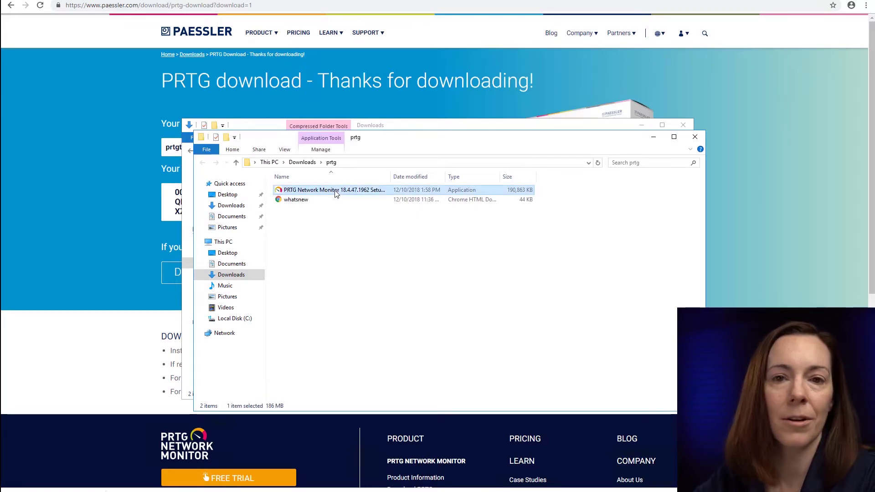
{"action": "double_click", "coordinate": [336, 194]}
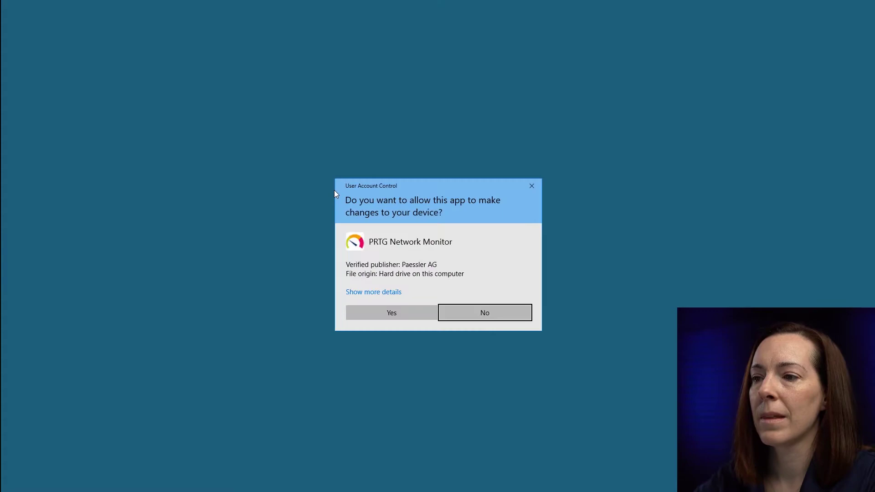
Step: Allow the installer to run, keep English as the setup language, and accept the license agreement
{"action": "left_click", "coordinate": [376, 311]}
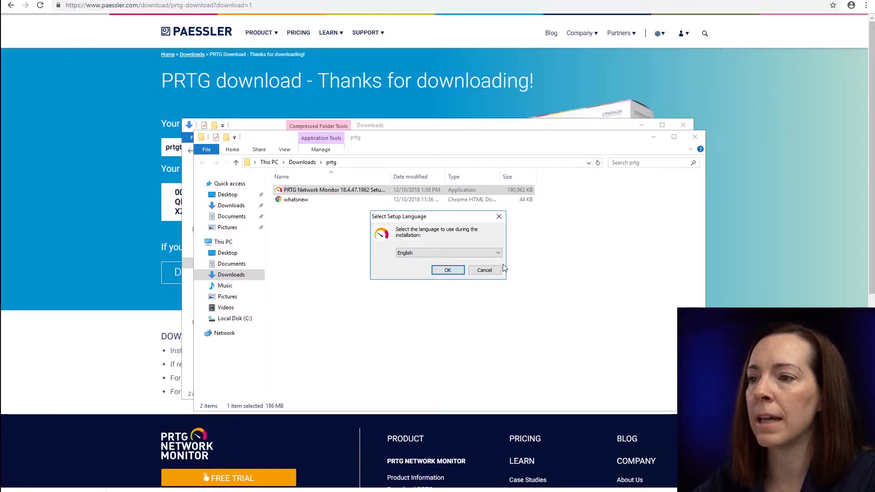
{"action": "left_click", "coordinate": [497, 253]}
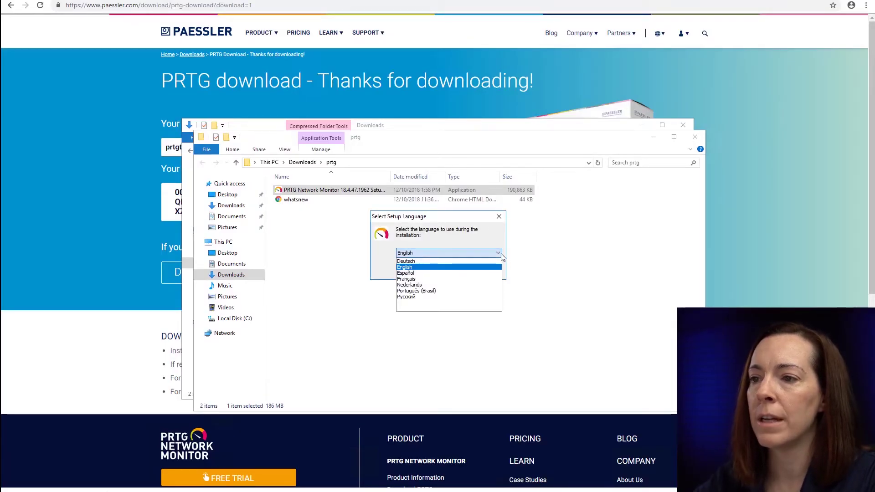
{"action": "left_click", "coordinate": [477, 241]}
{"action": "left_click", "coordinate": [442, 271]}
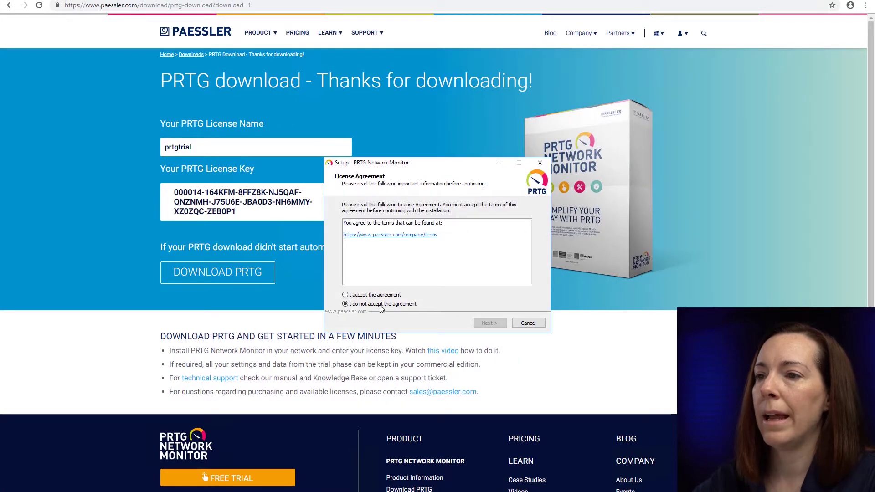
{"action": "left_click", "coordinate": [373, 297]}
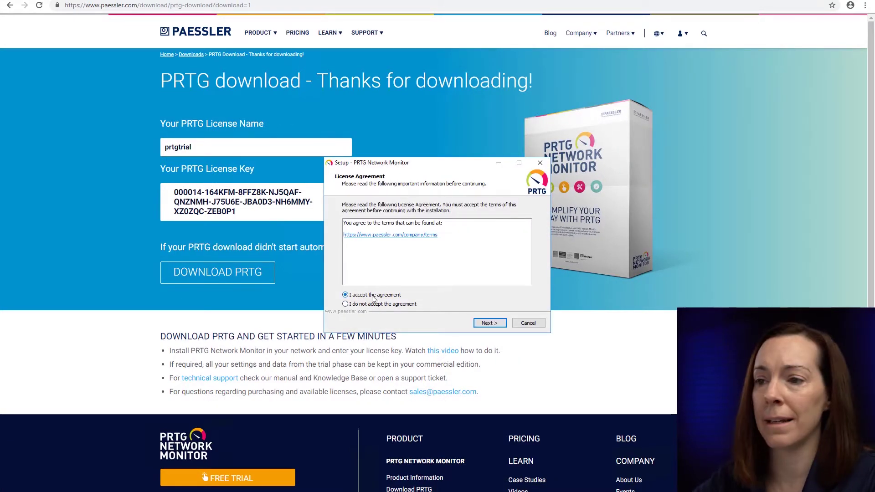
{"action": "left_click", "coordinate": [491, 325]}
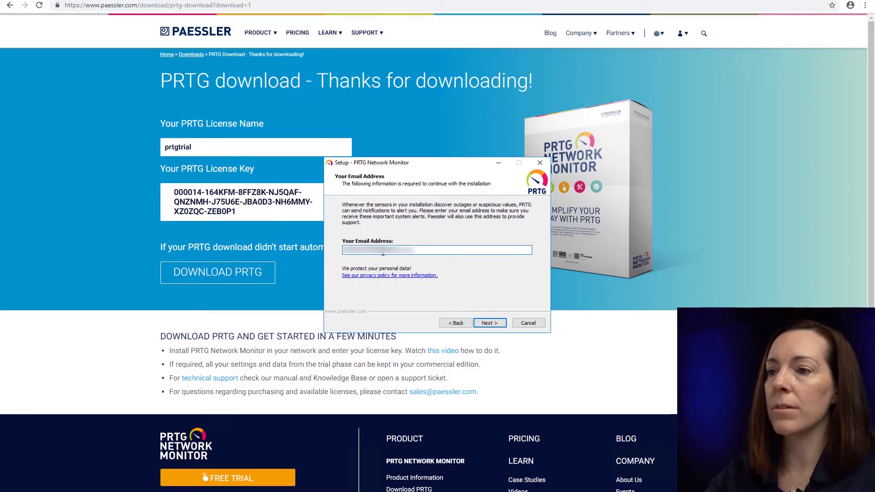
Step: Advance past the email page and enter prtgtrial as the license name
{"action": "left_click", "coordinate": [489, 324]}
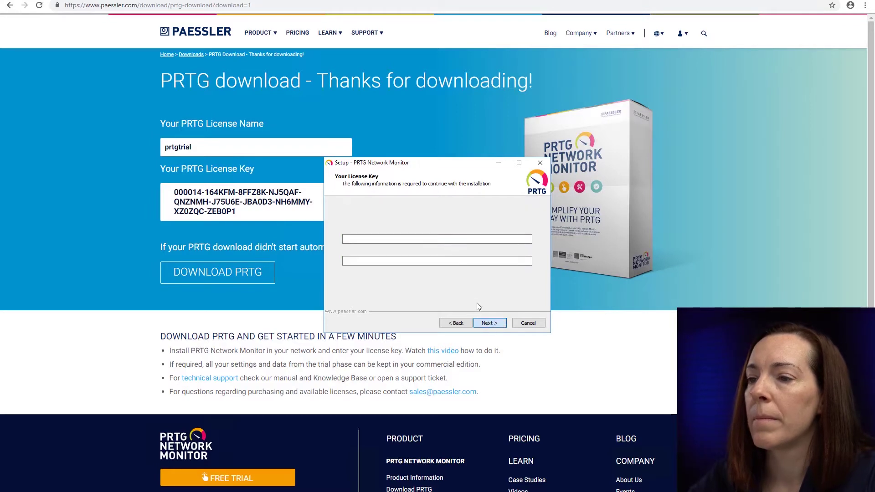
{"action": "left_click_drag", "start_coordinate": [426, 165], "coordinate": [497, 138]}
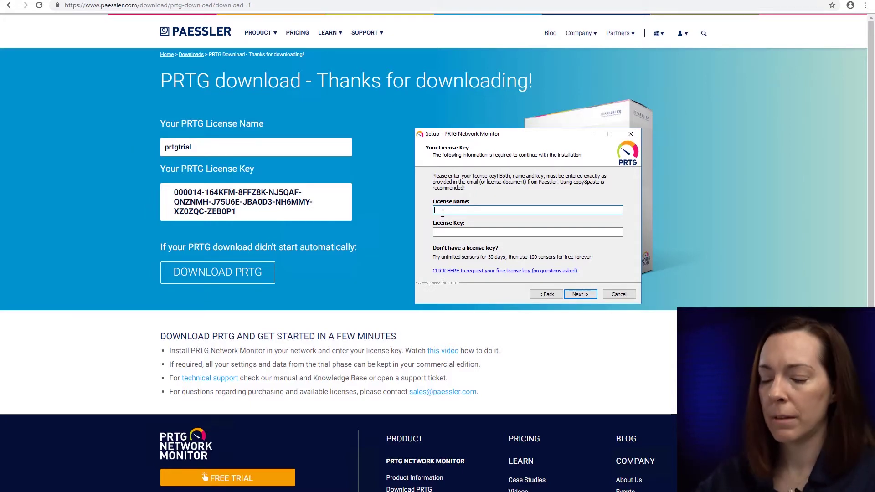
{"action": "type", "text": "prtg"}
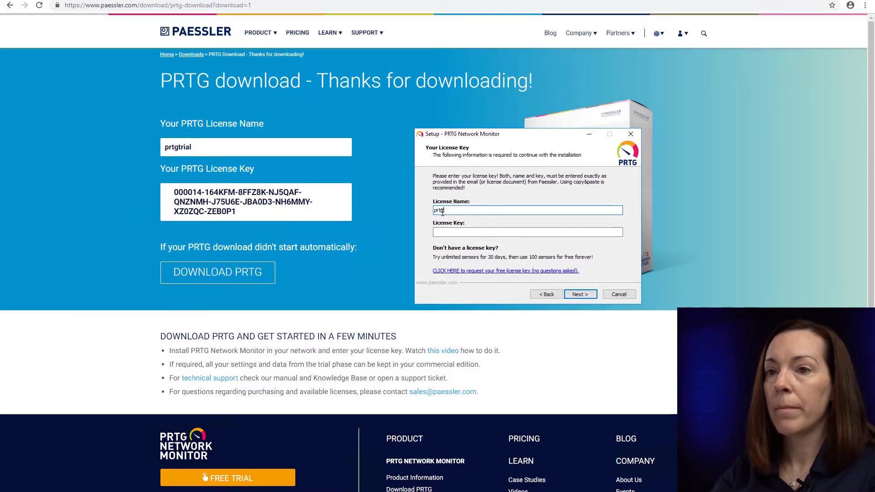
{"action": "type", "text": "trial"}
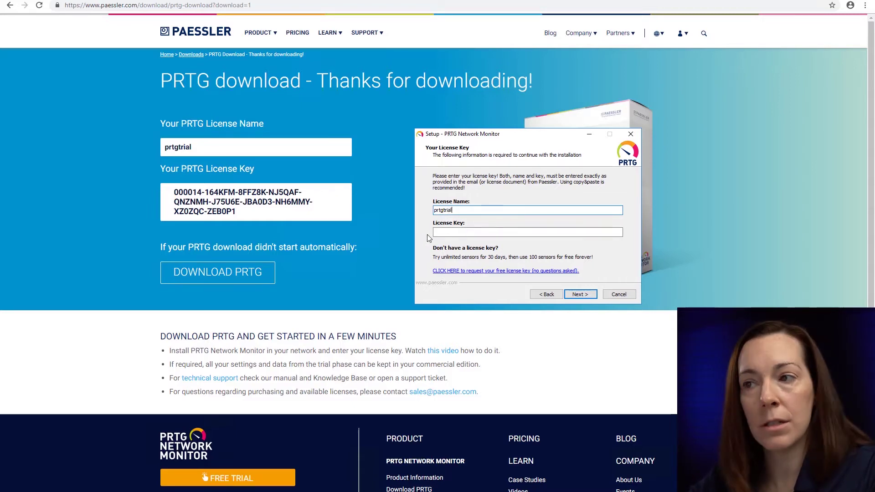
Step: Copy the trial license key from the download page, paste it into License Key, and submit
{"action": "left_click", "coordinate": [243, 214]}
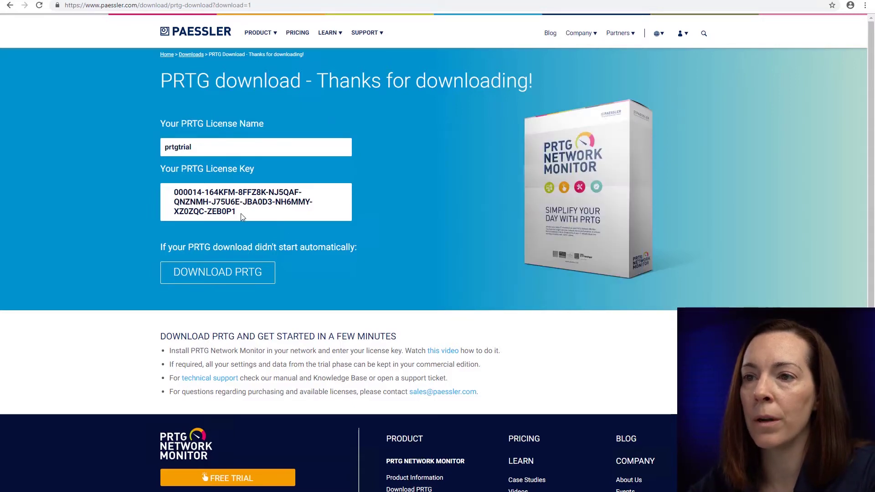
{"action": "left_click_drag", "start_coordinate": [239, 214], "coordinate": [176, 192]}
{"action": "right_click", "coordinate": [190, 199]}
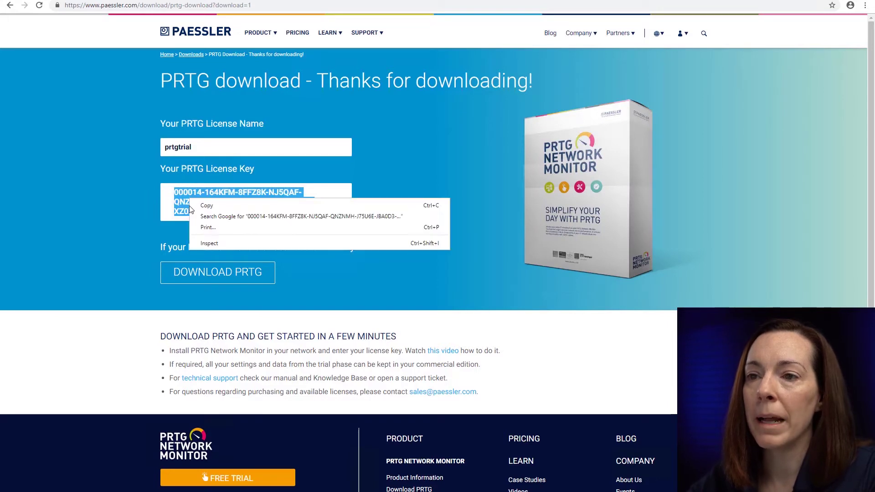
{"action": "left_click", "coordinate": [260, 209]}
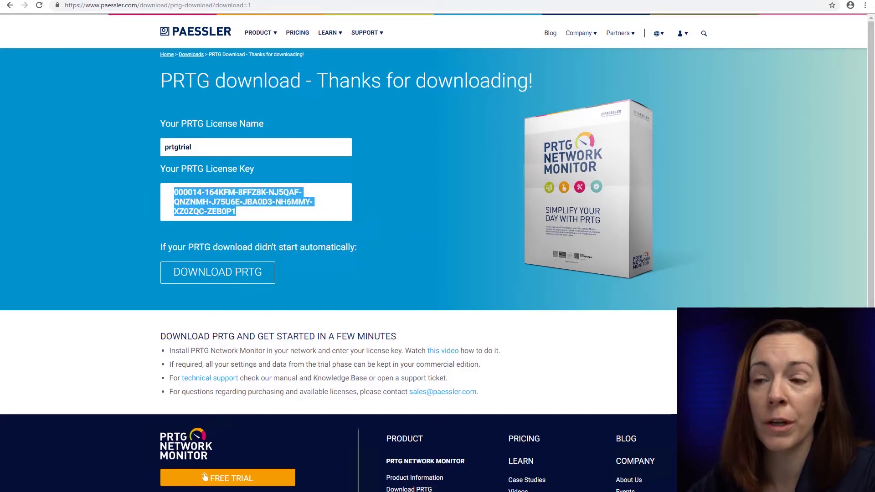
{"action": "key", "text": "alt+Tab"}
{"action": "left_click", "coordinate": [445, 231]}
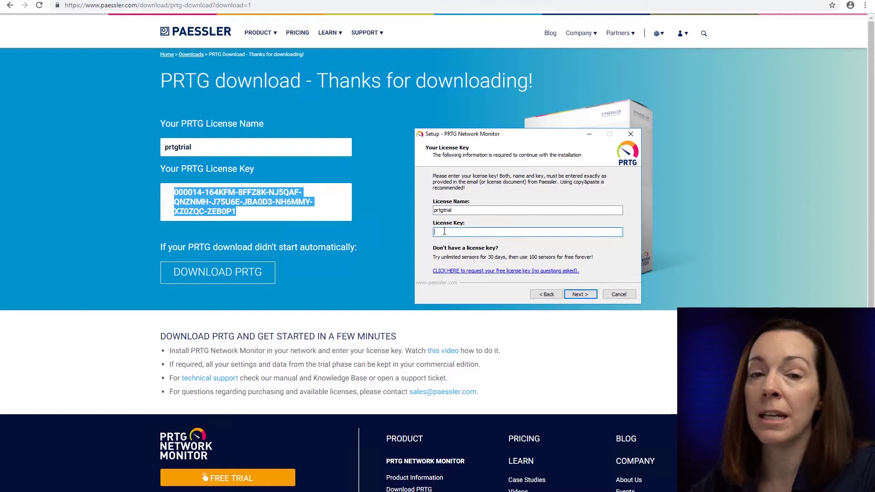
{"action": "right_click", "coordinate": [444, 231]}
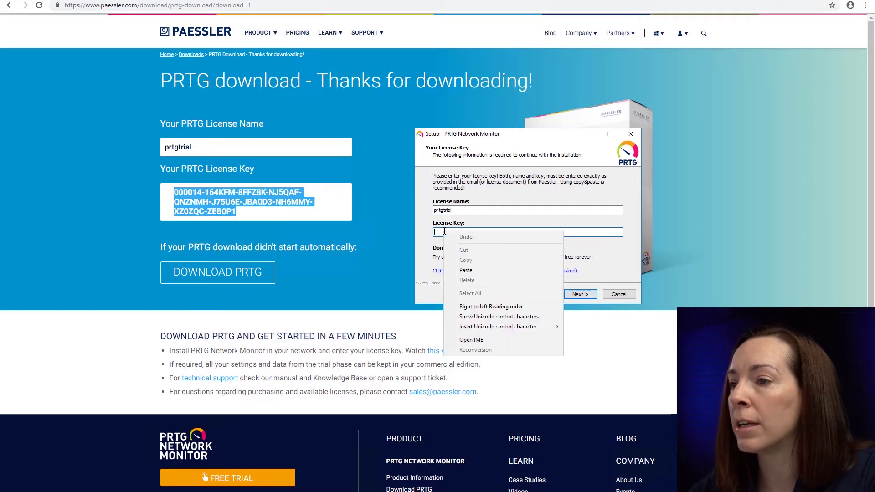
{"action": "left_click", "coordinate": [474, 270]}
{"action": "left_click", "coordinate": [579, 294]}
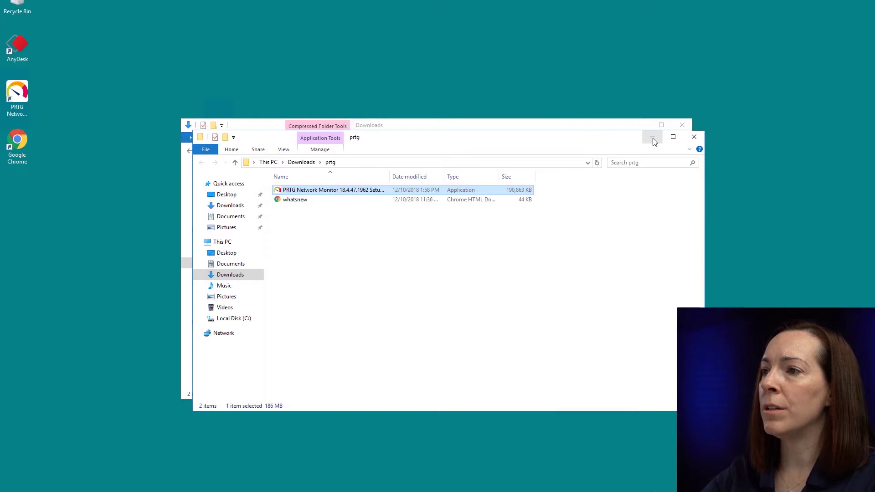
Step: Launch the PRTG Administration Tool from the Start menu's PRTG Network Monitor group as administrator
{"action": "left_click", "coordinate": [653, 139]}
{"action": "left_click", "coordinate": [641, 126]}
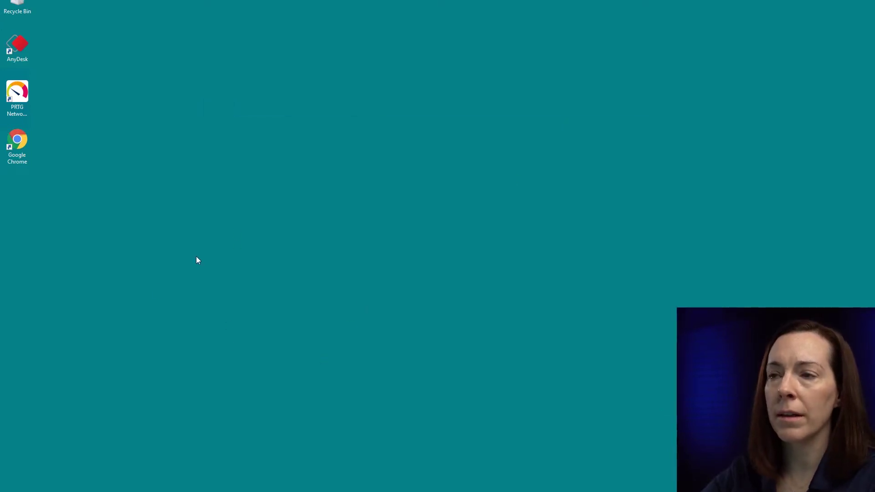
{"action": "key", "text": "super"}
{"action": "scroll", "coordinate": [83, 387], "scroll_direction": "down", "scroll_amount": 3}
{"action": "scroll", "coordinate": [75, 364], "scroll_direction": "down", "scroll_amount": 2}
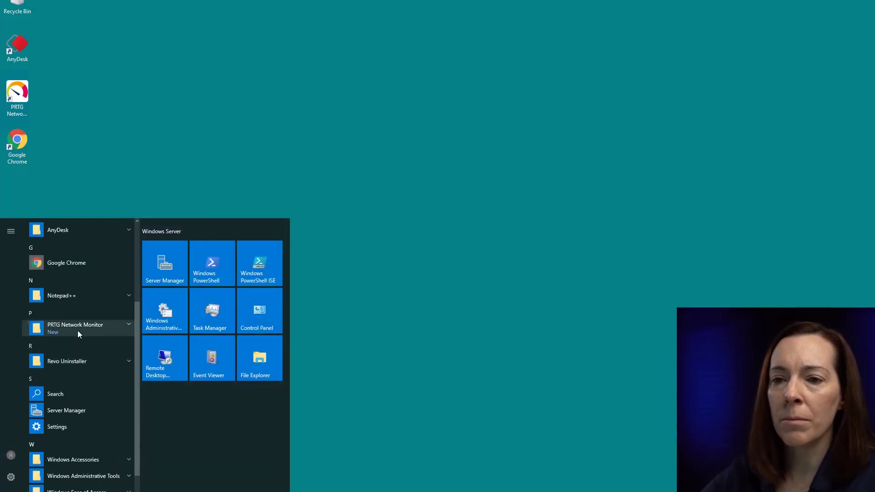
{"action": "left_click", "coordinate": [78, 332]}
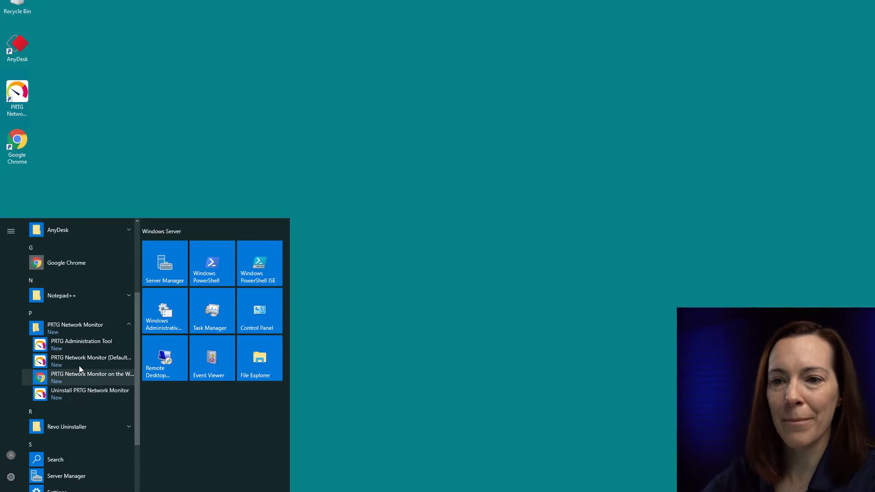
{"action": "left_click", "coordinate": [80, 343]}
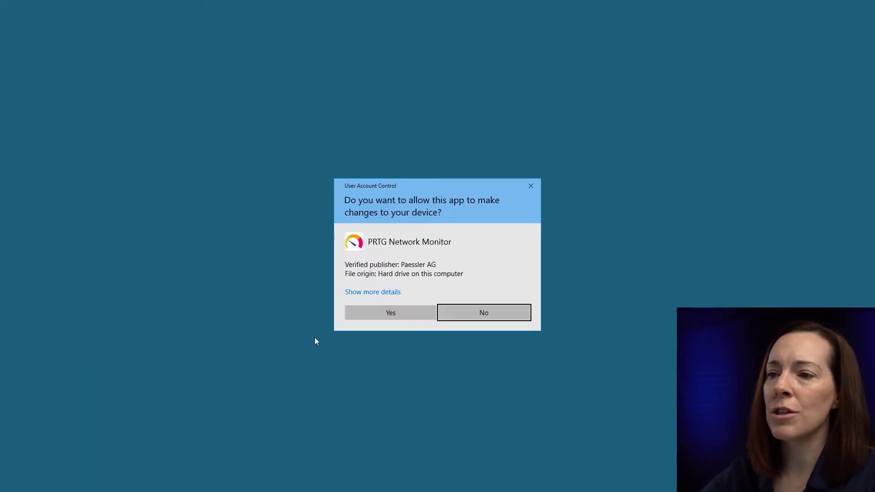
{"action": "left_click", "coordinate": [394, 316]}
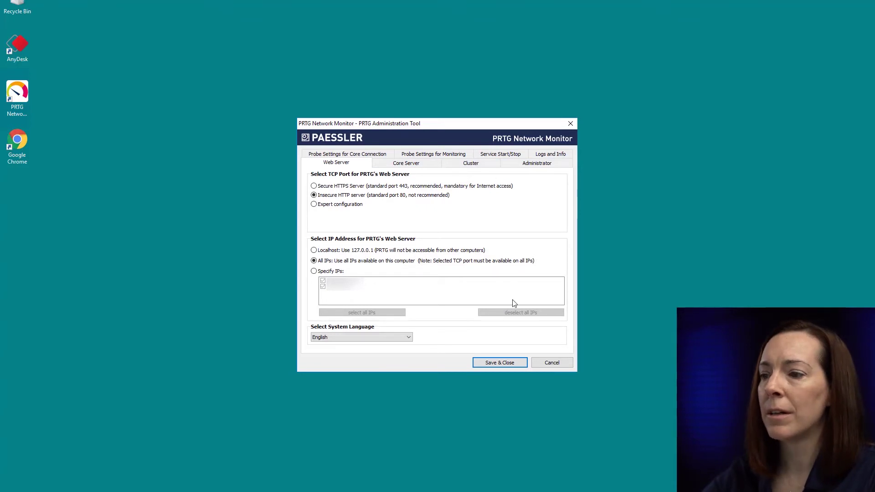
Step: Cancel out of the PRTG Administration Tool without saving any changes
{"action": "left_click", "coordinate": [557, 363]}
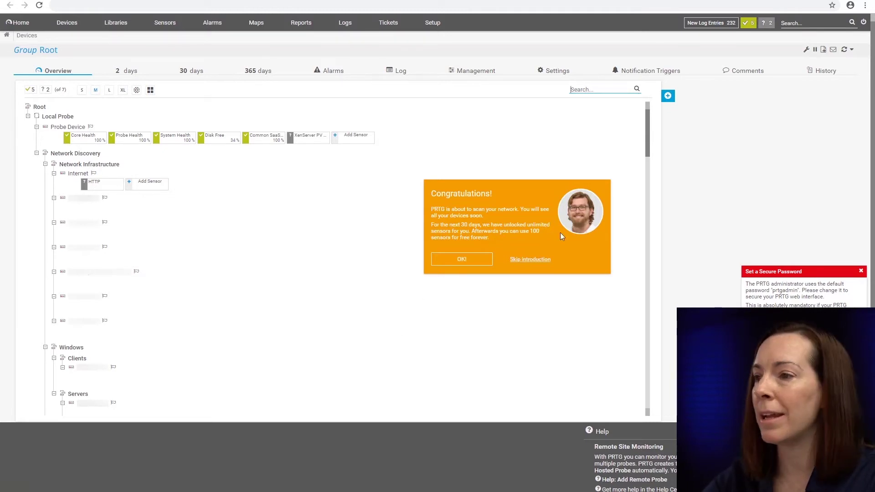
Step: Skip the Congratulations introduction and show the Root group's Settings tab
{"action": "left_click", "coordinate": [531, 260]}
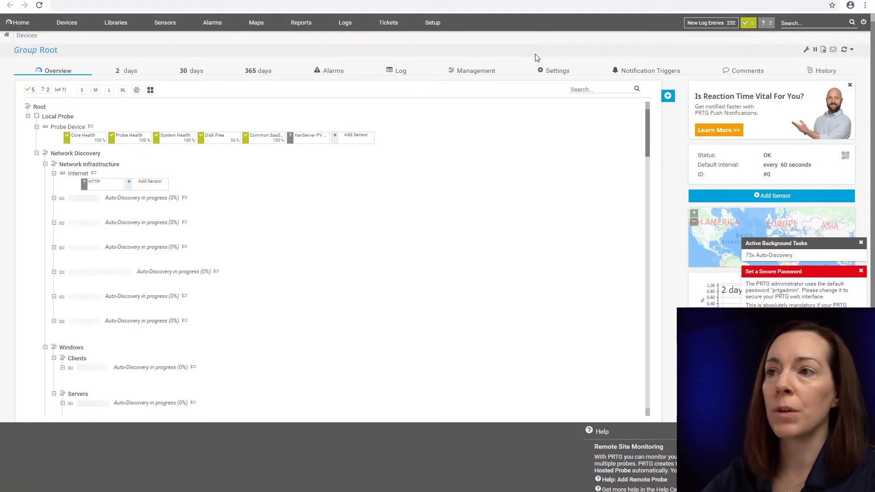
{"action": "left_click", "coordinate": [560, 74]}
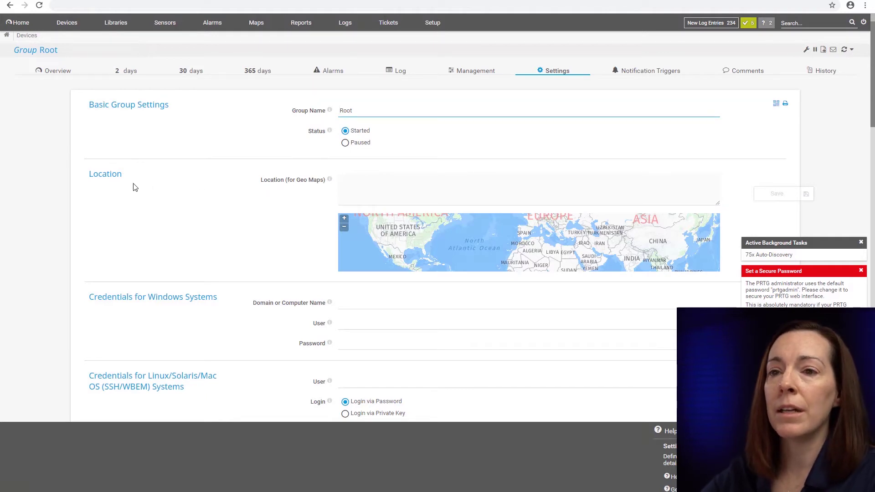
{"action": "left_click", "coordinate": [391, 189]}
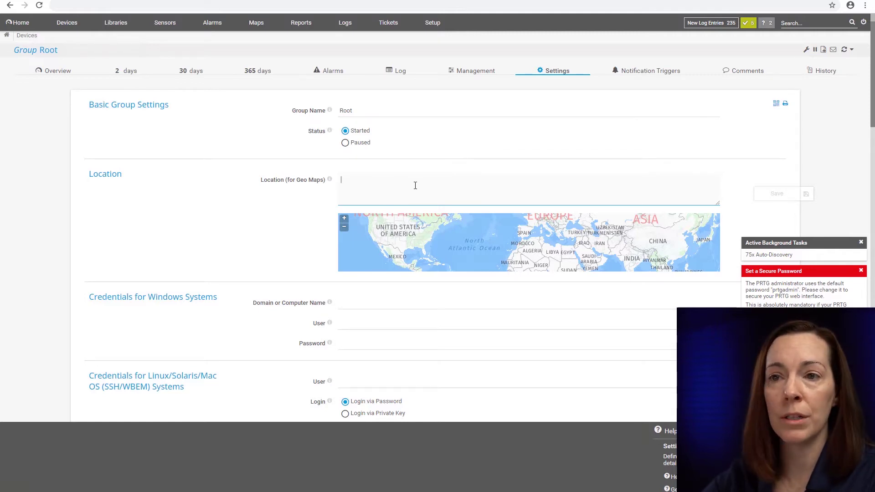
{"action": "scroll", "coordinate": [279, 205], "scroll_direction": "down", "scroll_amount": 2}
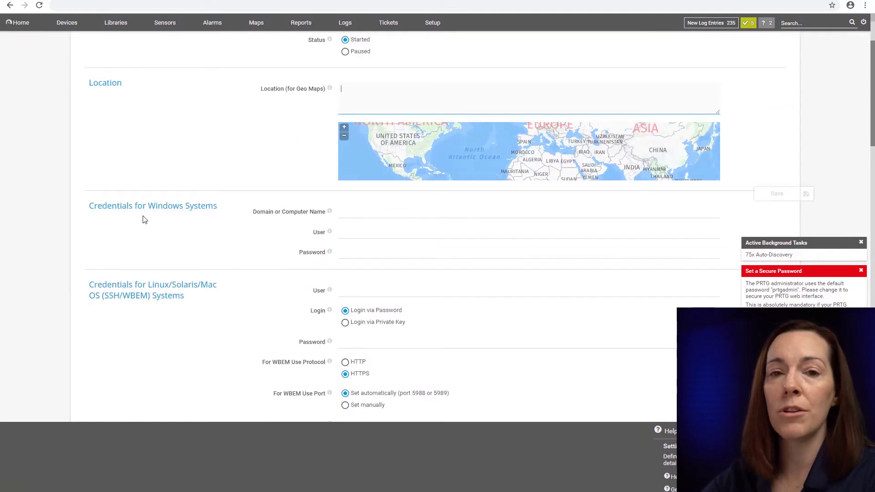
{"action": "left_click", "coordinate": [350, 212]}
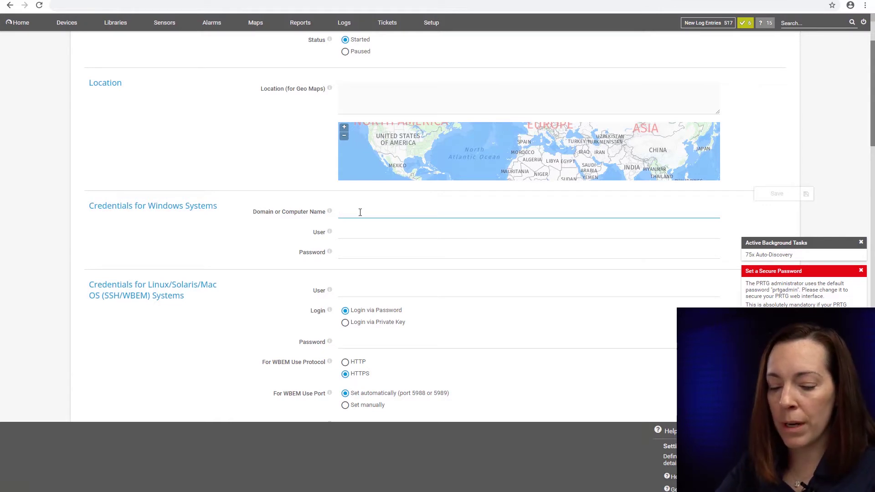
{"action": "type", "text": "prtgdemo"}
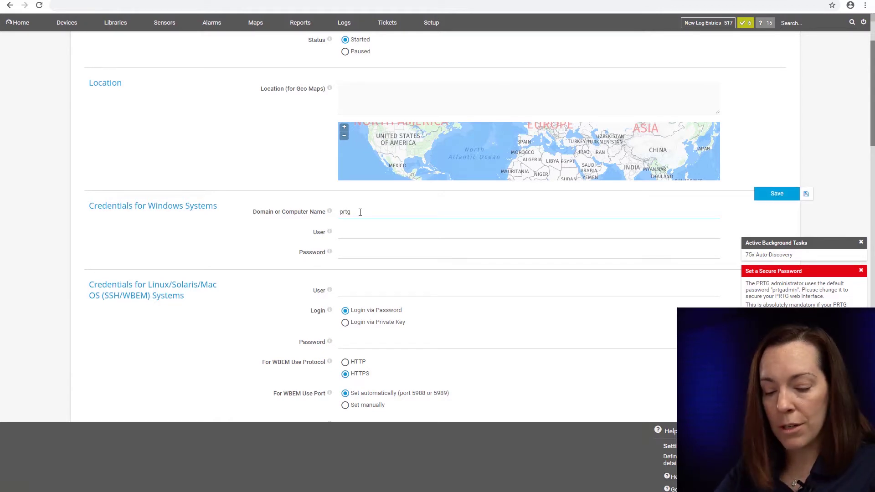
{"action": "type", "text": ".la"}
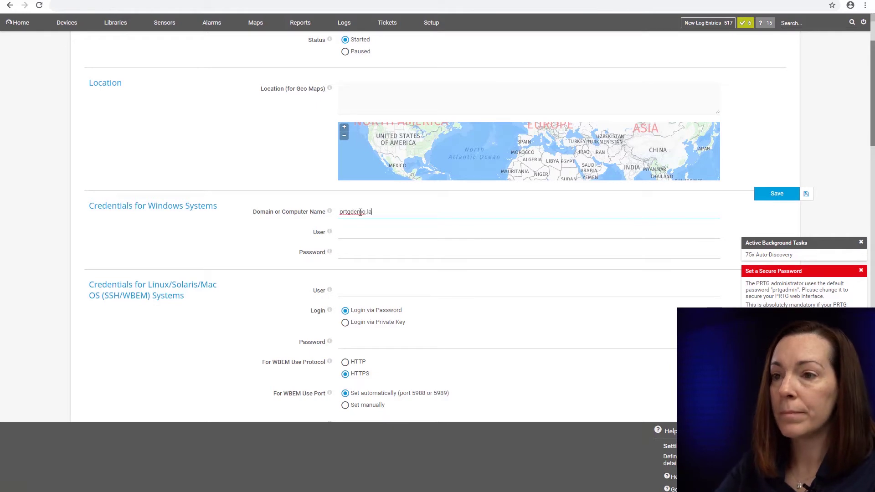
{"action": "type", "text": "n"}
{"action": "left_click", "coordinate": [364, 231]}
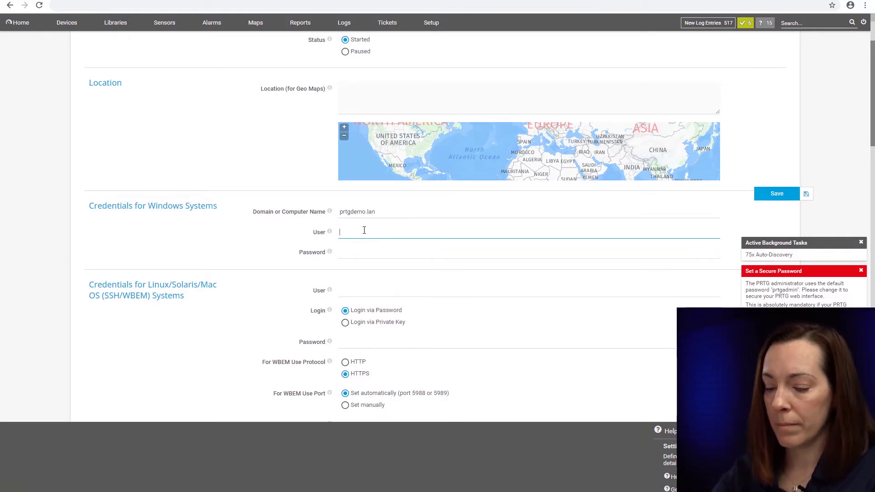
{"action": "type", "text": "pacan"}
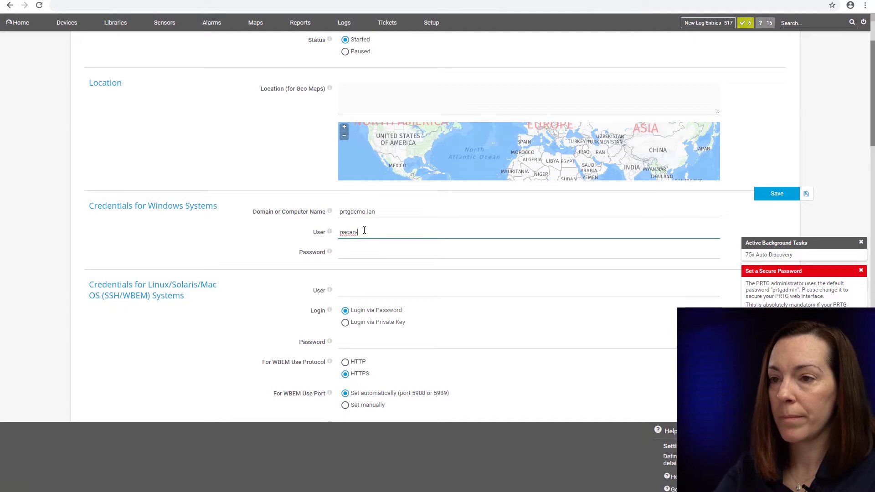
{"action": "type", "text": "-h"}
{"action": "key", "text": "Tab"}
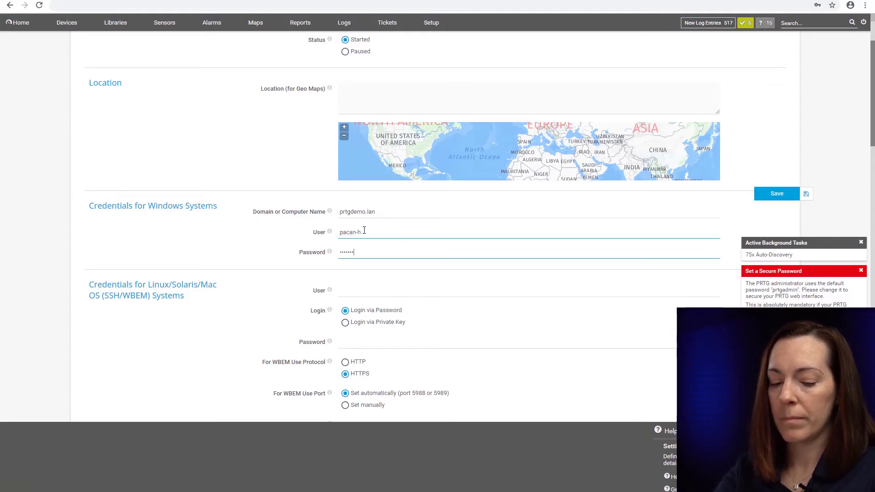
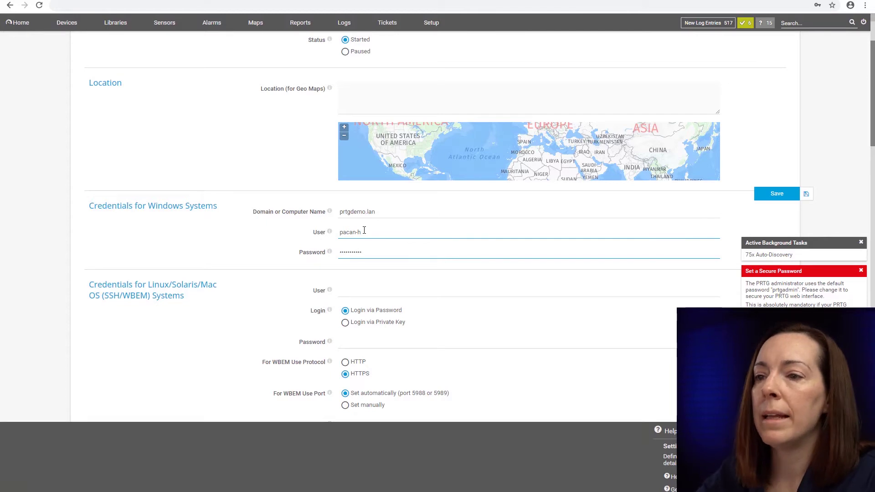
Step: Save the Root group settings with the new Windows credentials
{"action": "scroll", "coordinate": [246, 303], "scroll_direction": "down", "scroll_amount": 1}
{"action": "scroll", "coordinate": [244, 304], "scroll_direction": "down", "scroll_amount": 3}
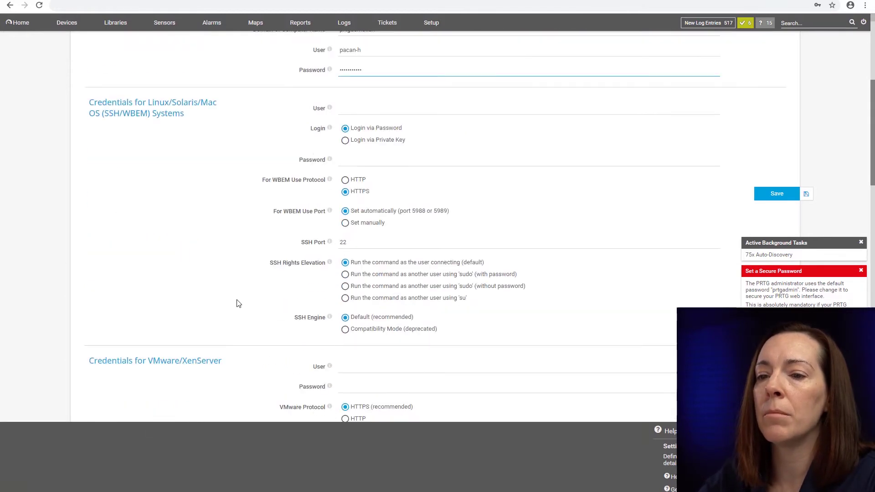
{"action": "scroll", "coordinate": [237, 303], "scroll_direction": "down", "scroll_amount": 1}
{"action": "scroll", "coordinate": [236, 303], "scroll_direction": "down", "scroll_amount": 1}
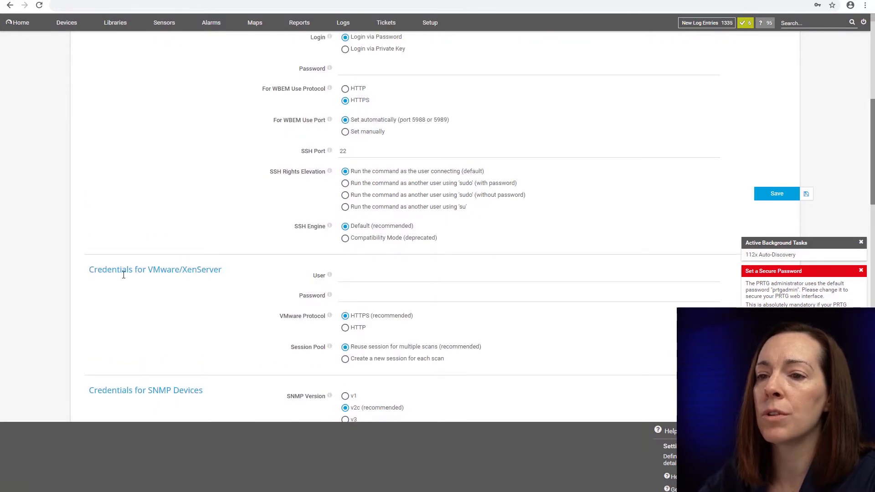
{"action": "scroll", "coordinate": [218, 292], "scroll_direction": "down", "scroll_amount": 2}
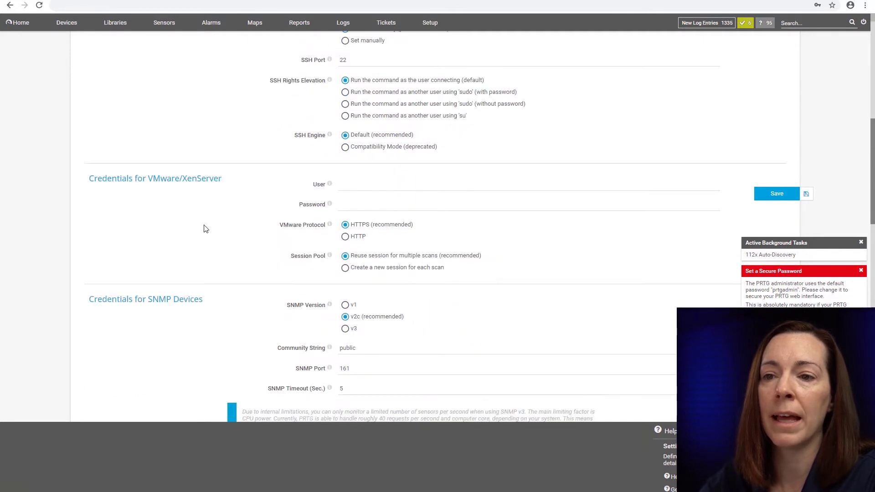
{"action": "scroll", "coordinate": [201, 230], "scroll_direction": "down", "scroll_amount": 2}
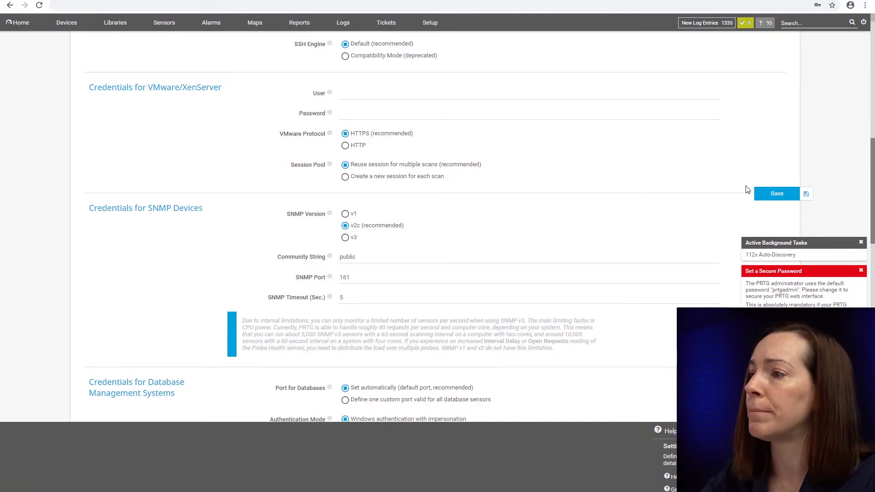
{"action": "left_click", "coordinate": [774, 195]}
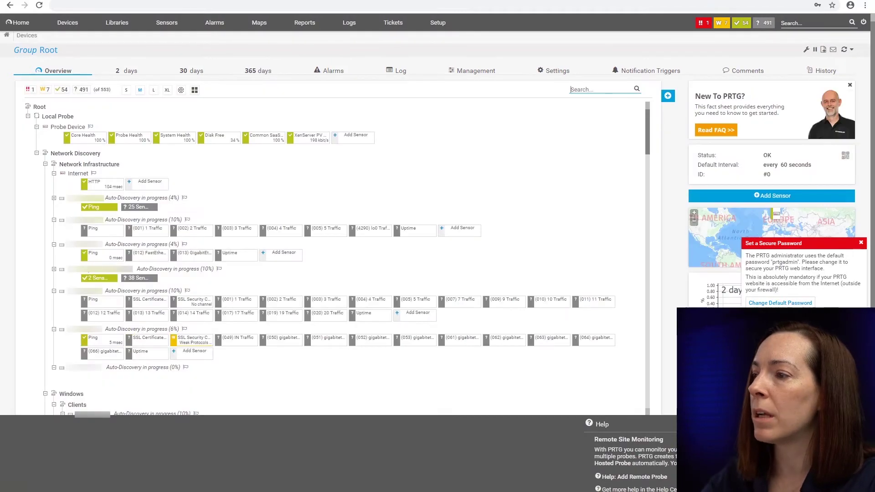
Step: Close the red 'Set a Secure Password' warning popup
{"action": "left_click", "coordinate": [861, 245]}
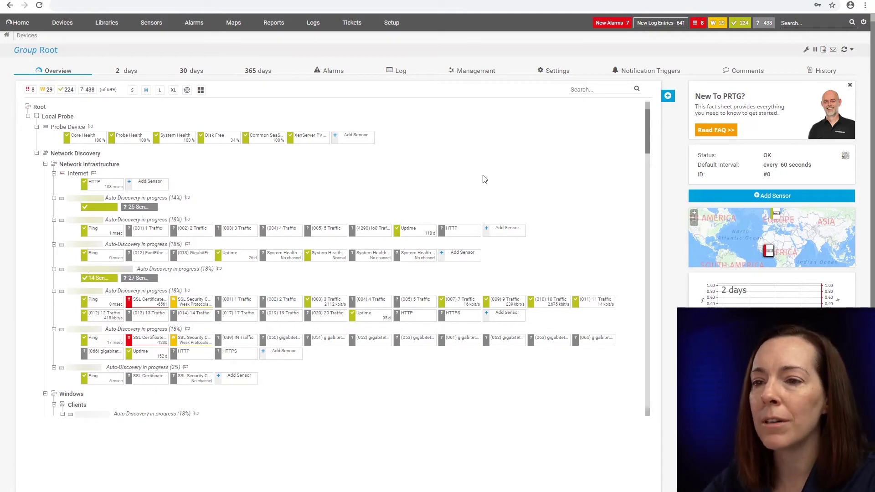
{"action": "scroll", "coordinate": [485, 179], "scroll_direction": "down", "scroll_amount": 3}
{"action": "scroll", "coordinate": [421, 391], "scroll_direction": "down", "scroll_amount": 2}
{"action": "scroll", "coordinate": [414, 389], "scroll_direction": "down", "scroll_amount": 2}
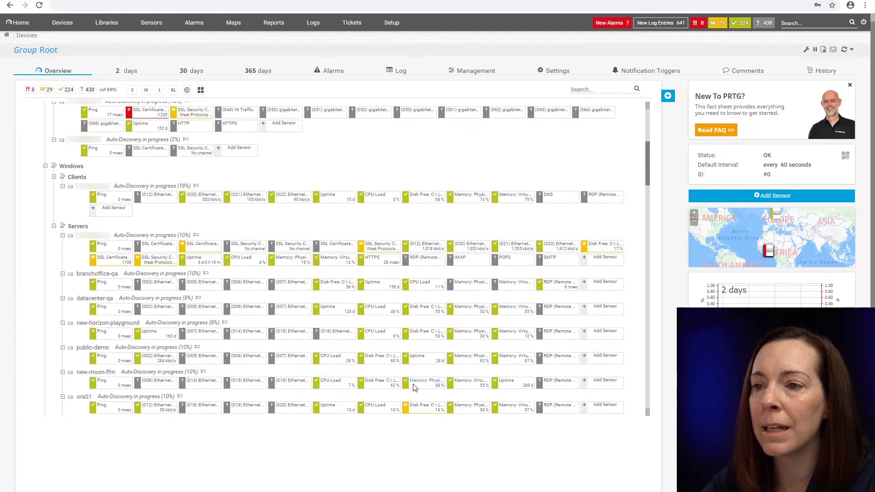
{"action": "scroll", "coordinate": [410, 386], "scroll_direction": "up", "scroll_amount": 2}
{"action": "scroll", "coordinate": [401, 376], "scroll_direction": "down", "scroll_amount": 5}
{"action": "scroll", "coordinate": [378, 225], "scroll_direction": "up", "scroll_amount": 3}
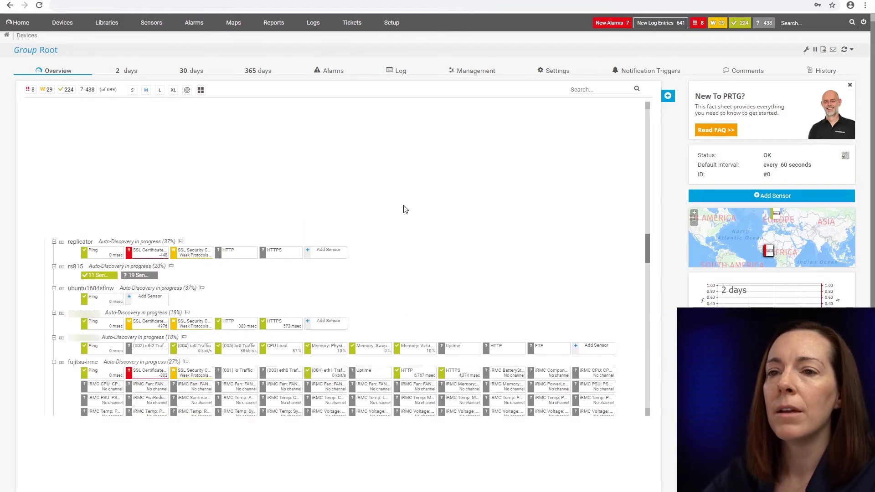
{"action": "scroll", "coordinate": [401, 206], "scroll_direction": "up", "scroll_amount": 4}
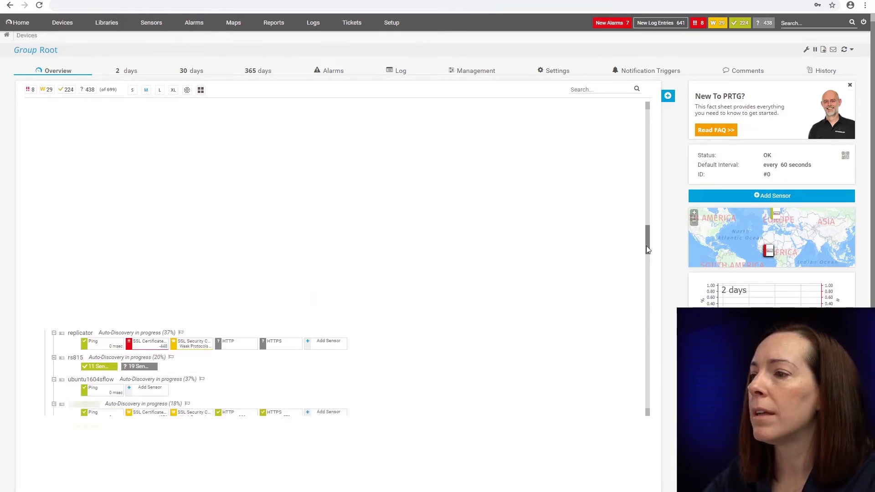
{"action": "left_click_drag", "start_coordinate": [647, 242], "coordinate": [655, 154]}
{"action": "scroll", "coordinate": [338, 186], "scroll_direction": "up", "scroll_amount": 2}
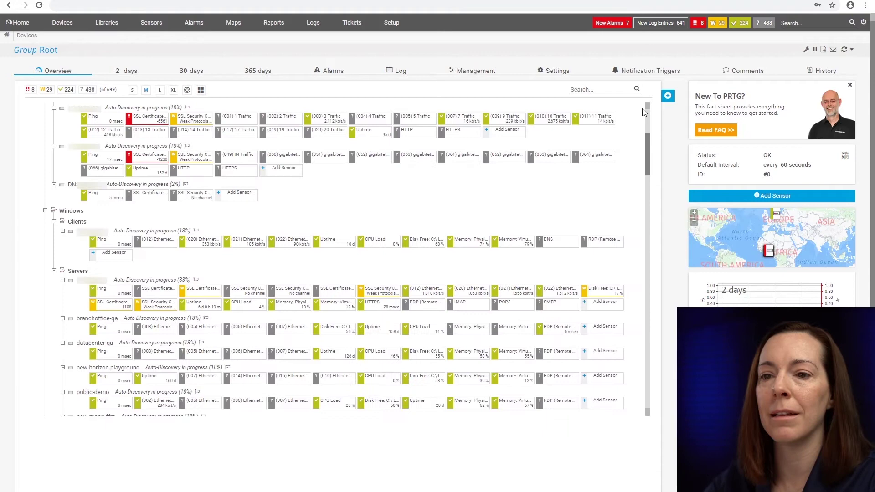
{"action": "scroll", "coordinate": [338, 185], "scroll_direction": "up", "scroll_amount": 4}
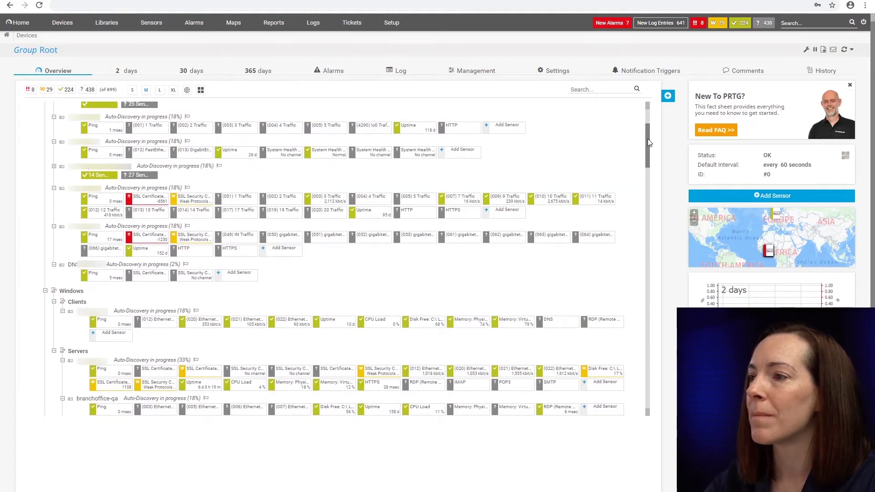
{"action": "left_click_drag", "start_coordinate": [649, 142], "coordinate": [646, 115]}
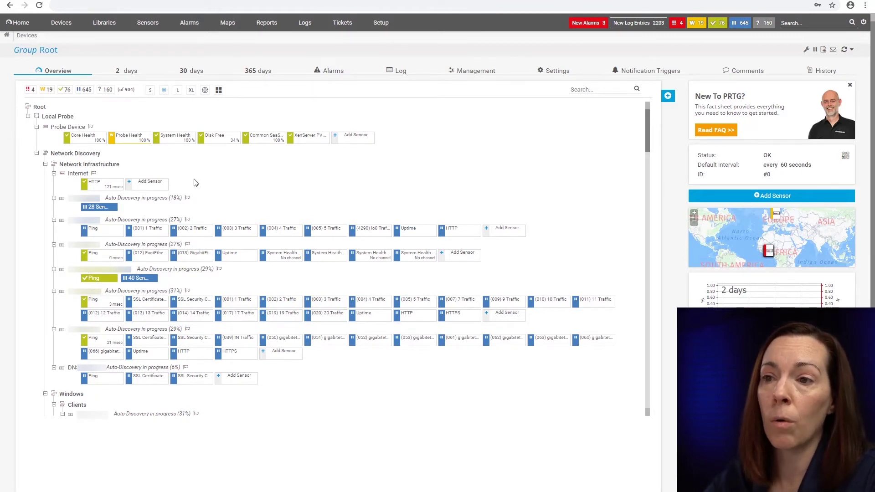
{"action": "right_click", "coordinate": [69, 157]}
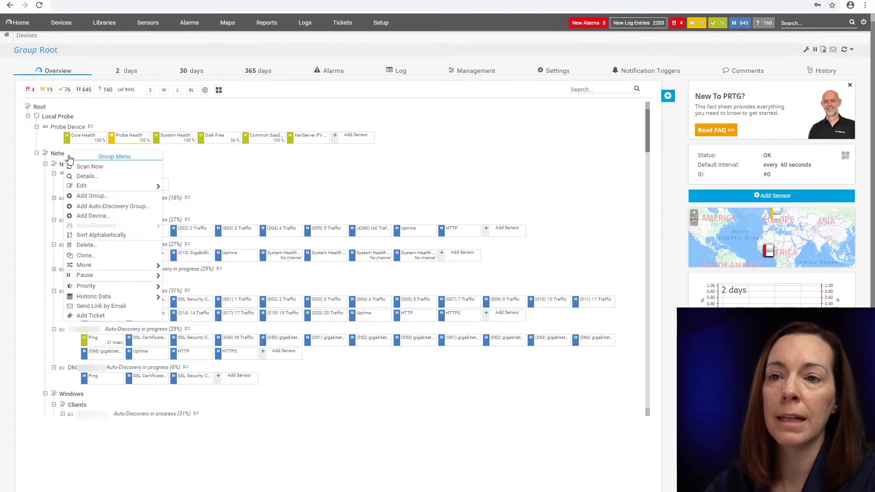
{"action": "left_click", "coordinate": [469, 179]}
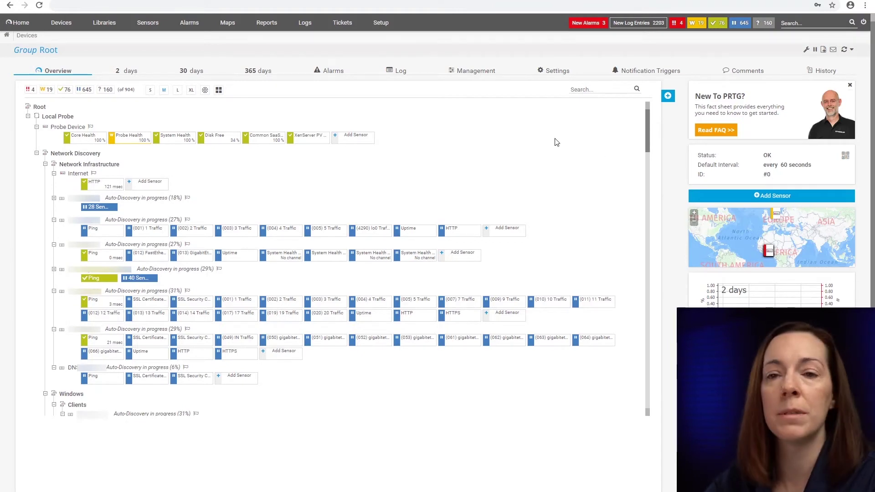
{"action": "left_click", "coordinate": [668, 95]}
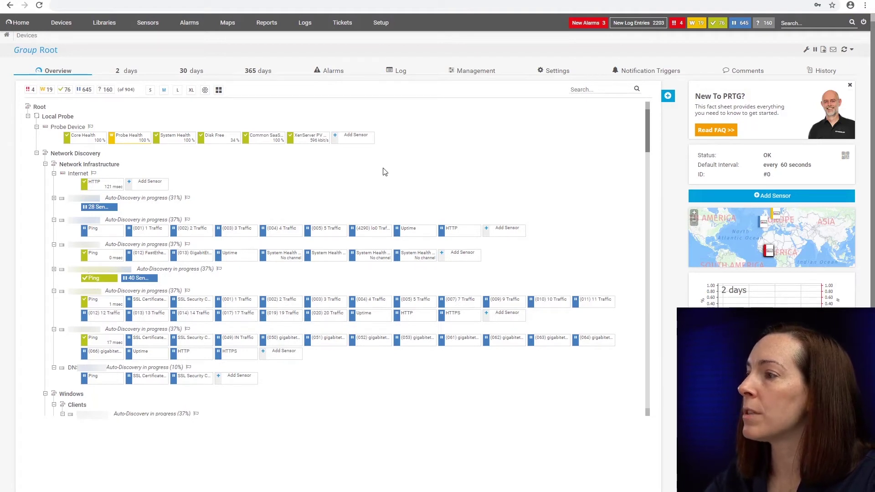
Step: Open Setup > Core & Probes and review its probe connection, Active Directory and data-purging settings
{"action": "left_click", "coordinate": [380, 24]}
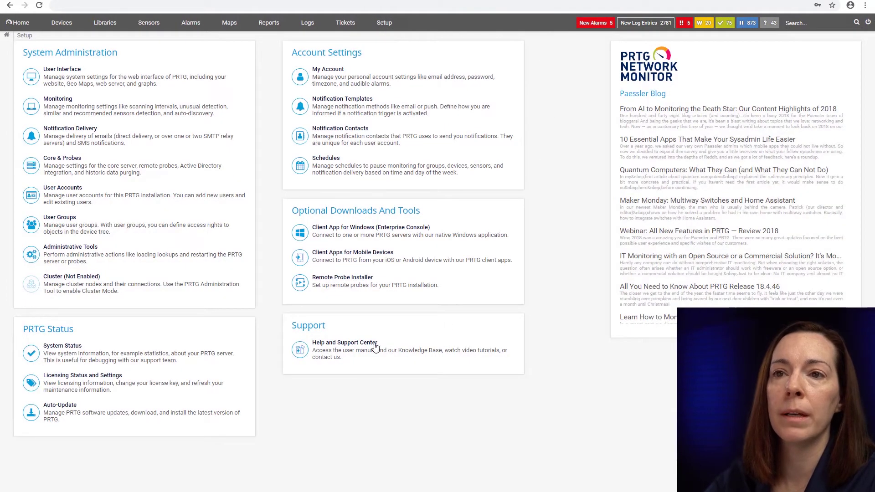
{"action": "left_click", "coordinate": [66, 164]}
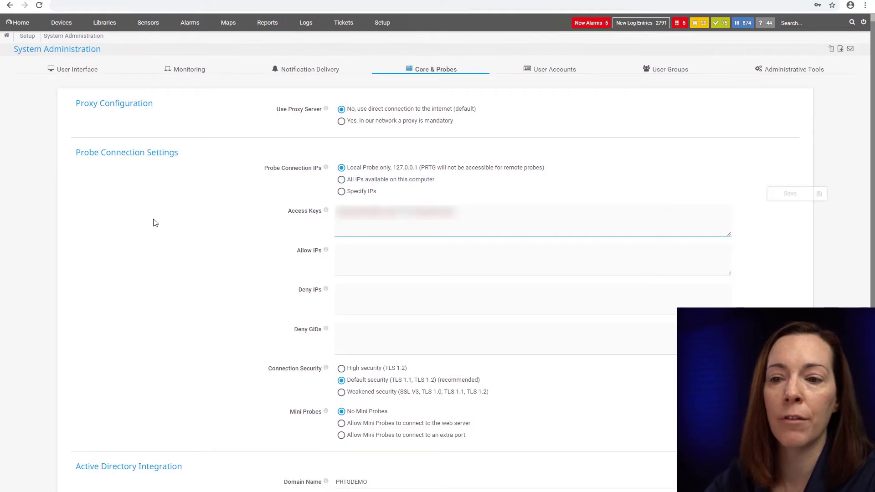
{"action": "scroll", "coordinate": [151, 220], "scroll_direction": "down", "scroll_amount": 4}
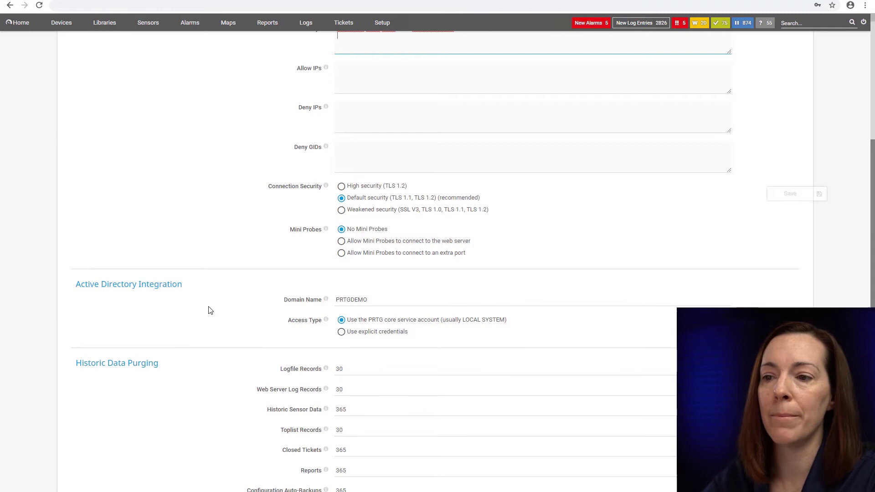
{"action": "scroll", "coordinate": [204, 298], "scroll_direction": "down", "scroll_amount": 1}
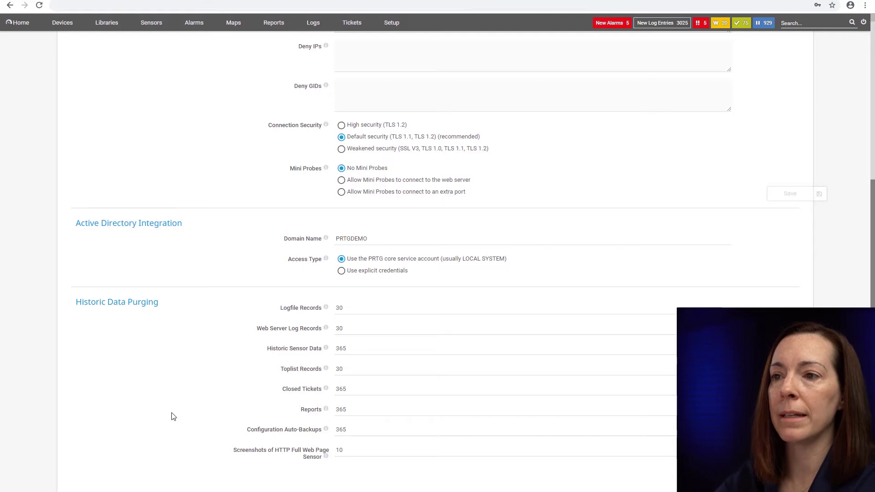
{"action": "scroll", "coordinate": [169, 405], "scroll_direction": "up", "scroll_amount": 5}
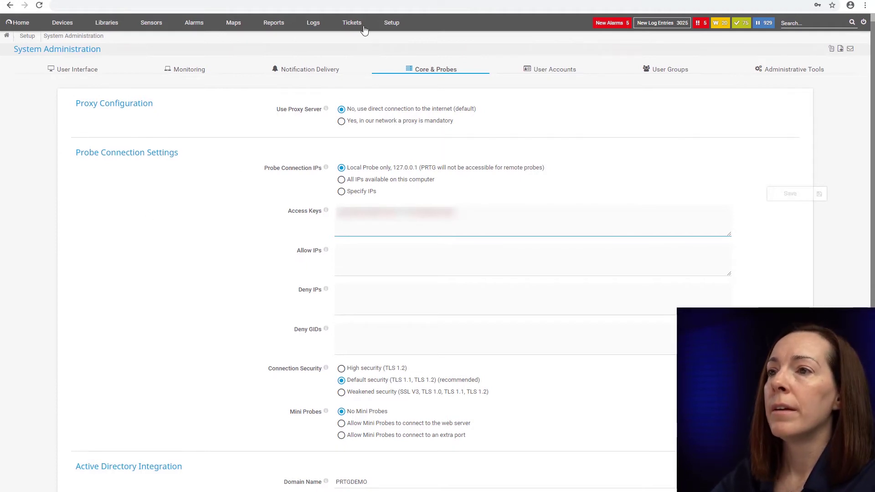
Step: Open Setup's Notification Delivery page and check the sender email under built-in SMTP delivery
{"action": "left_click", "coordinate": [392, 23]}
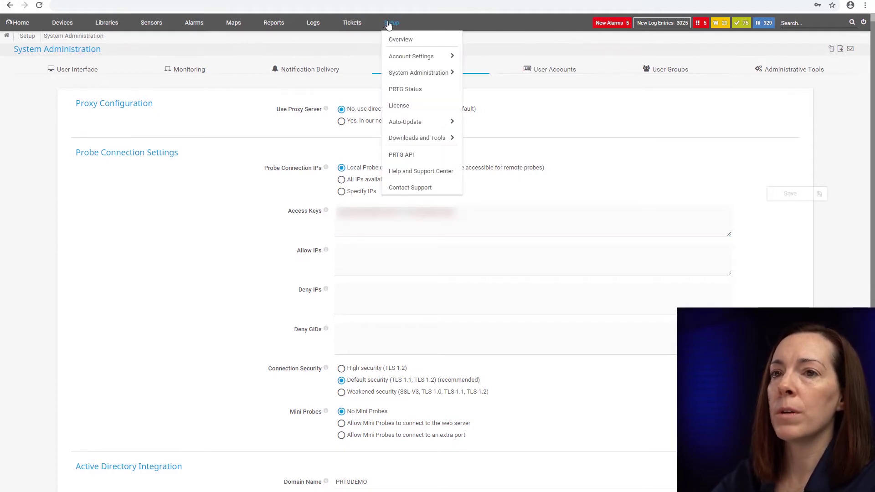
{"action": "left_click", "coordinate": [390, 25]}
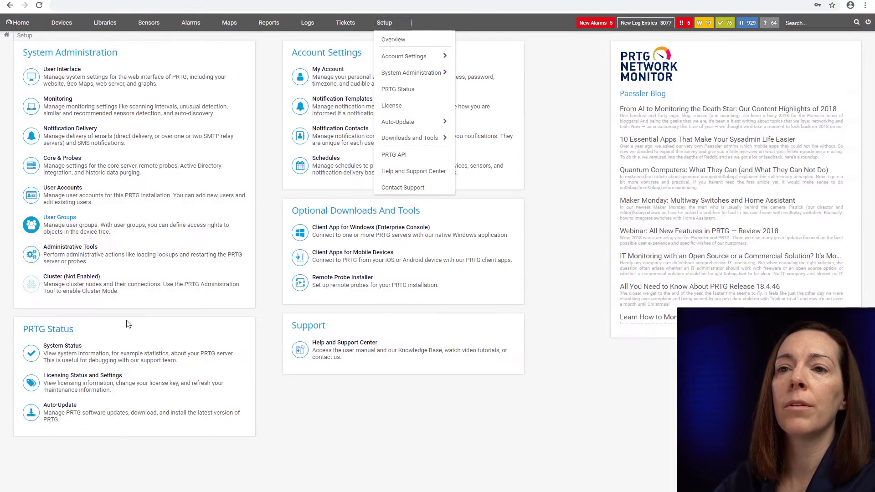
{"action": "left_click", "coordinate": [84, 131]}
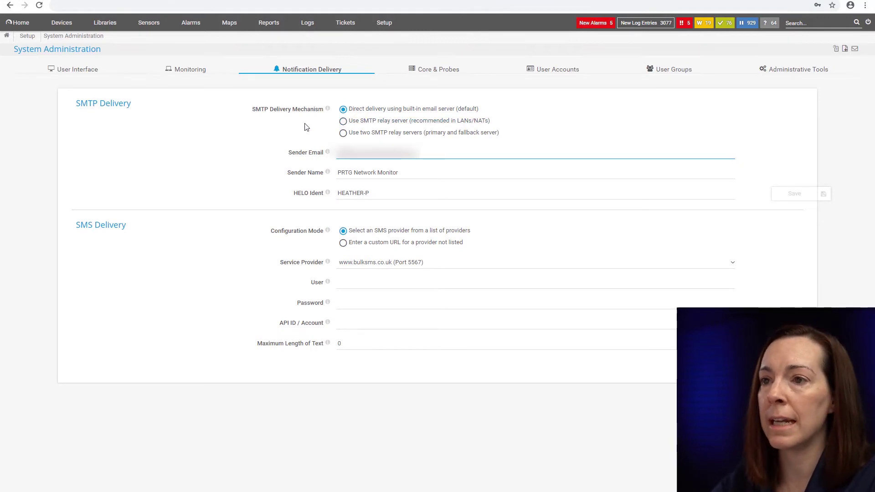
{"action": "left_click_drag", "start_coordinate": [441, 152], "coordinate": [276, 158]}
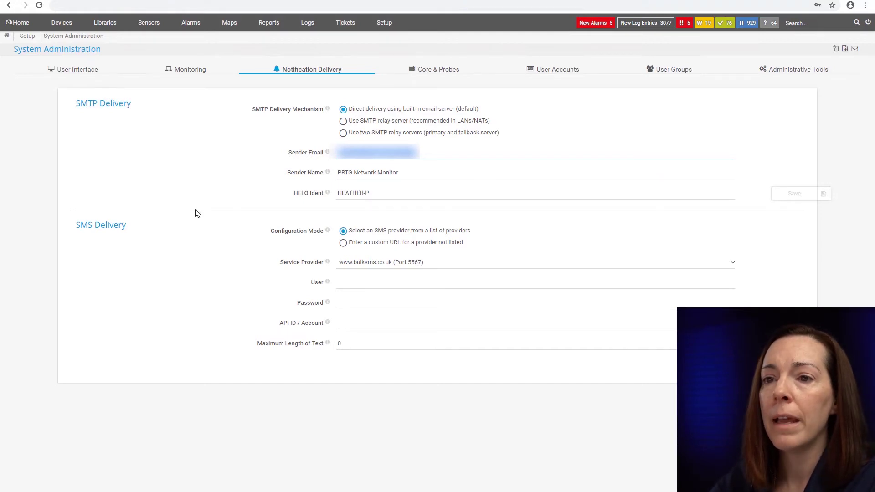
{"action": "left_click", "coordinate": [192, 251]}
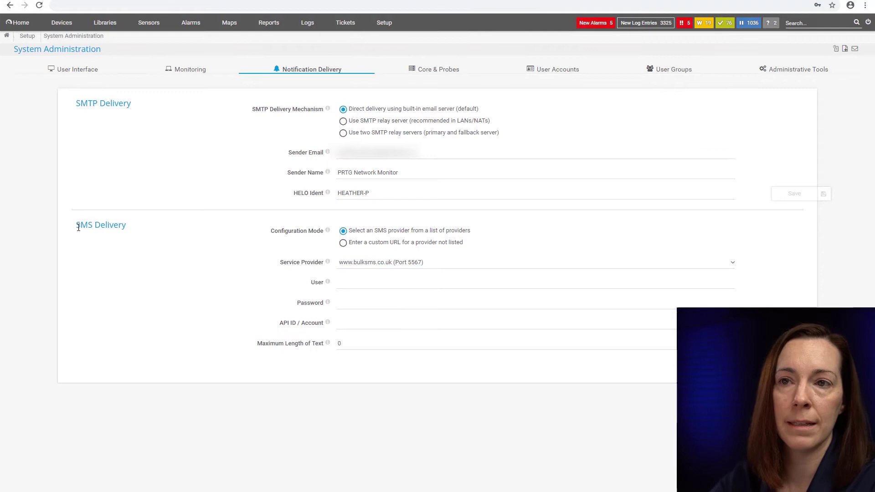
{"action": "left_click", "coordinate": [384, 23]}
{"action": "mouse_move", "coordinate": [61, 23]}
{"action": "left_click", "coordinate": [68, 25]}
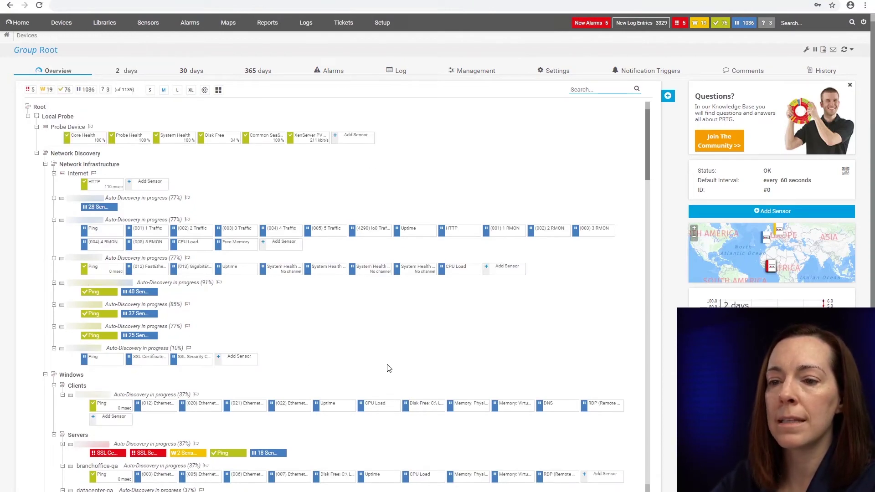
{"action": "scroll", "coordinate": [391, 361], "scroll_direction": "down", "scroll_amount": 1}
{"action": "scroll", "coordinate": [383, 355], "scroll_direction": "down", "scroll_amount": 4}
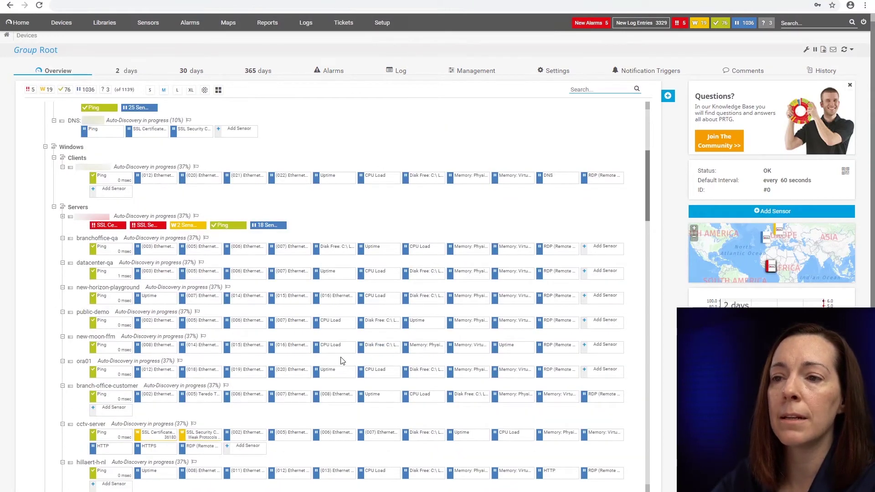
{"action": "scroll", "coordinate": [342, 361], "scroll_direction": "down", "scroll_amount": 3}
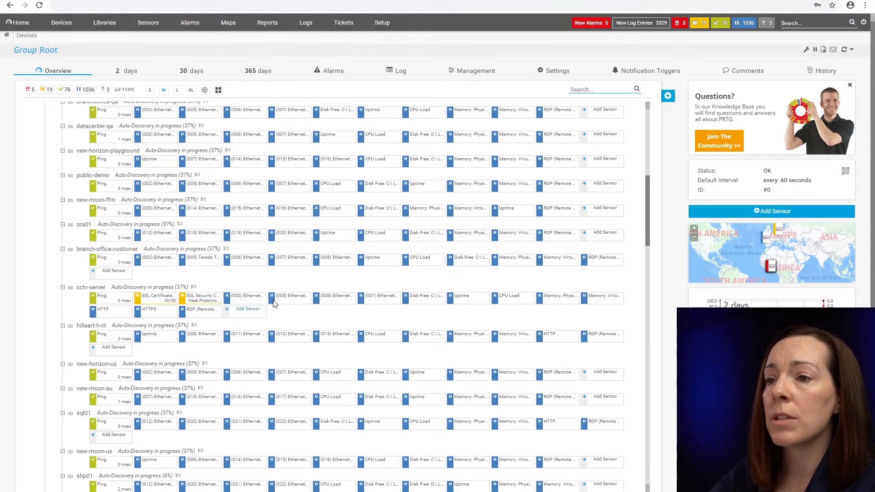
{"action": "scroll", "coordinate": [399, 278], "scroll_direction": "down", "scroll_amount": 3}
{"action": "scroll", "coordinate": [392, 283], "scroll_direction": "down", "scroll_amount": 3}
{"action": "scroll", "coordinate": [389, 283], "scroll_direction": "down", "scroll_amount": 3}
{"action": "scroll", "coordinate": [387, 285], "scroll_direction": "down", "scroll_amount": 3}
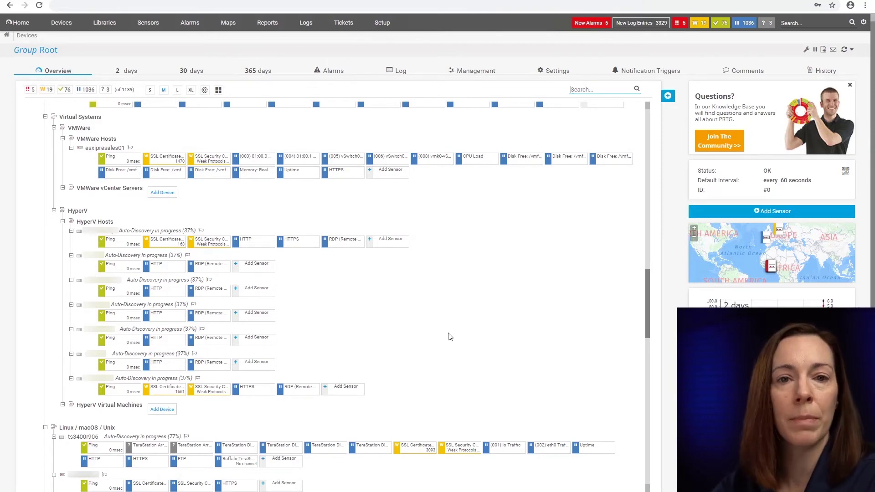
{"action": "scroll", "coordinate": [445, 333], "scroll_direction": "up", "scroll_amount": 3}
{"action": "scroll", "coordinate": [447, 334], "scroll_direction": "up", "scroll_amount": 5}
{"action": "scroll", "coordinate": [445, 333], "scroll_direction": "up", "scroll_amount": 5}
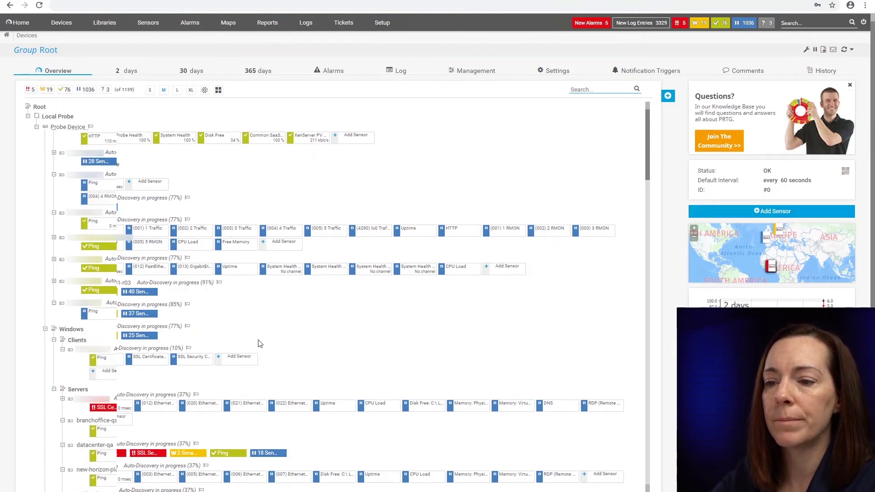
{"action": "scroll", "coordinate": [260, 344], "scroll_direction": "down", "scroll_amount": 3}
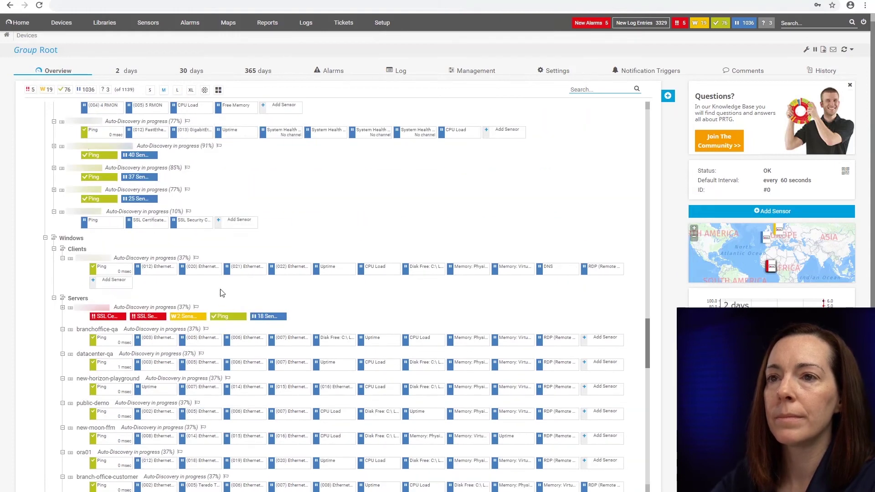
{"action": "scroll", "coordinate": [215, 273], "scroll_direction": "down", "scroll_amount": 10}
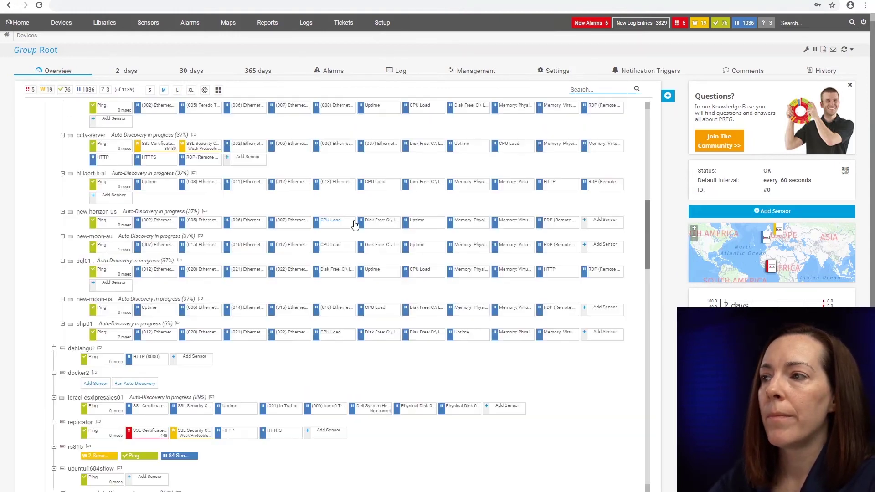
{"action": "left_click_drag", "start_coordinate": [648, 237], "coordinate": [649, 115]}
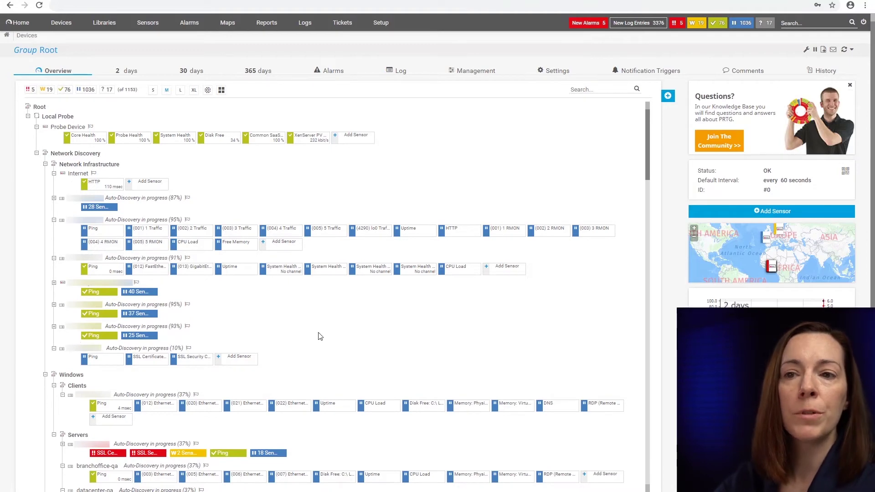
Step: Collapse the Windows group to a summary row, then open a Network Infrastructure Ping sensor
{"action": "scroll", "coordinate": [320, 336], "scroll_direction": "down", "scroll_amount": 2}
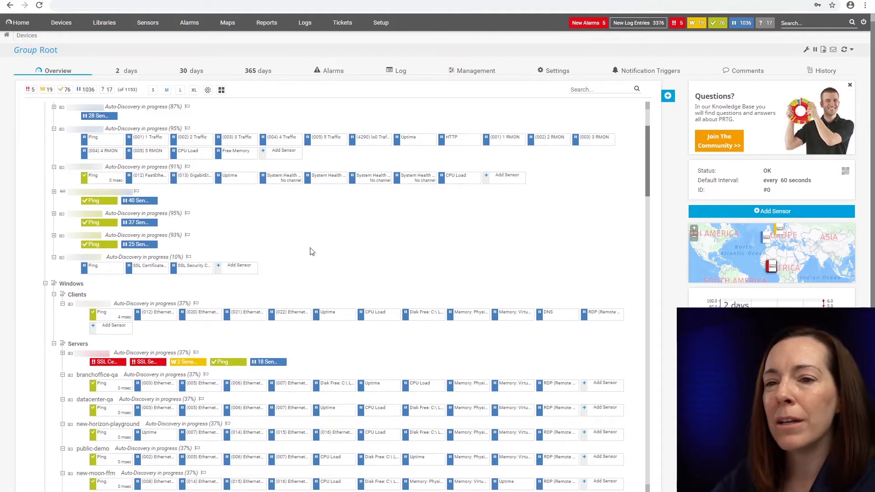
{"action": "left_click", "coordinate": [46, 284]}
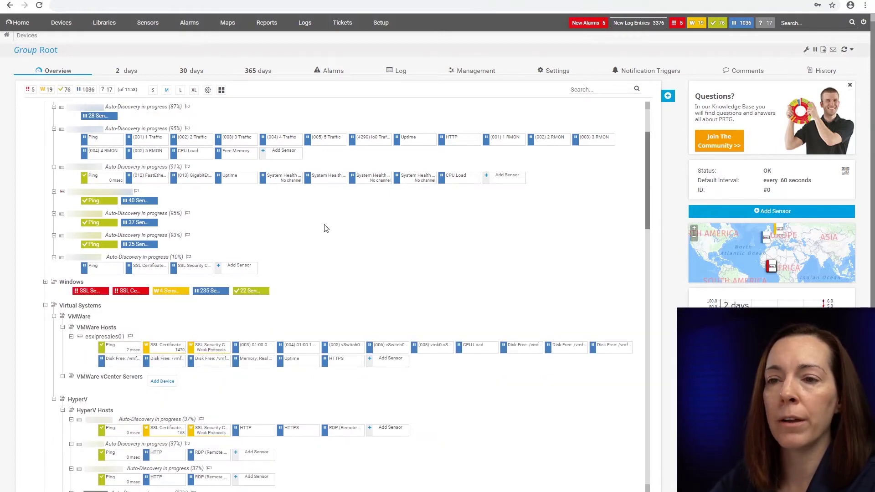
{"action": "scroll", "coordinate": [321, 229], "scroll_direction": "up", "scroll_amount": 1}
{"action": "scroll", "coordinate": [315, 247], "scroll_direction": "up", "scroll_amount": 1}
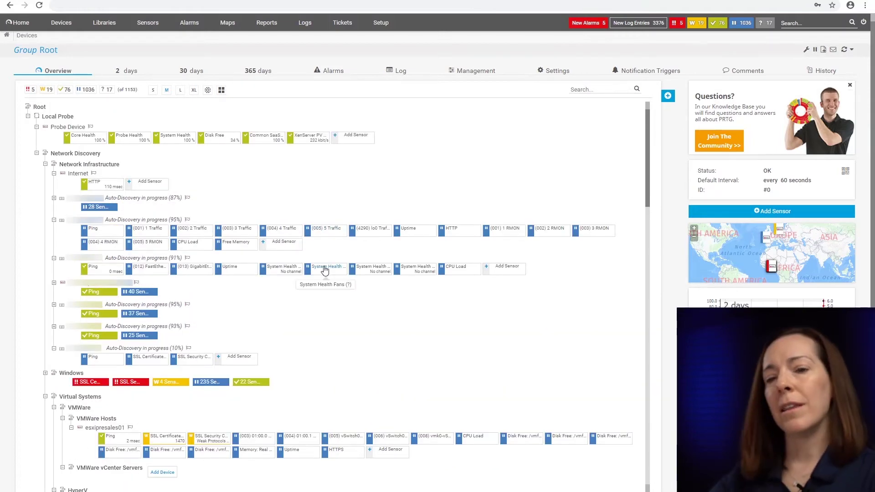
{"action": "scroll", "coordinate": [319, 346], "scroll_direction": "down", "scroll_amount": 2}
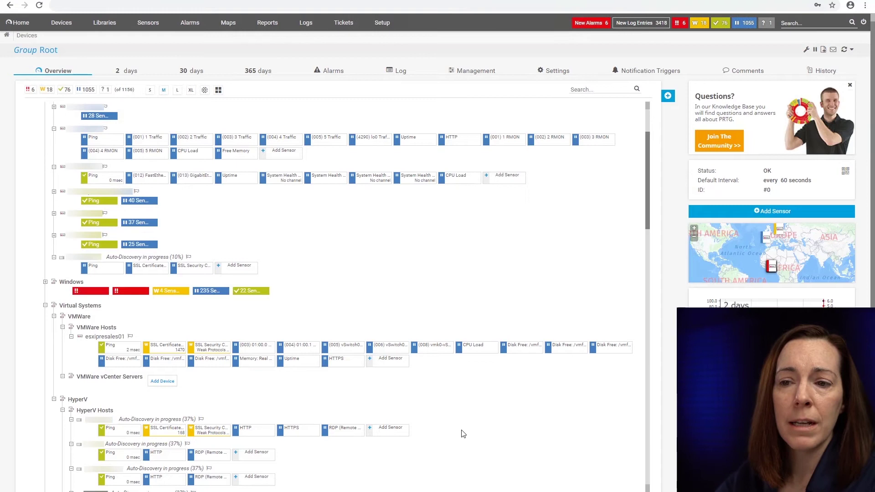
{"action": "scroll", "coordinate": [463, 433], "scroll_direction": "down", "scroll_amount": 1}
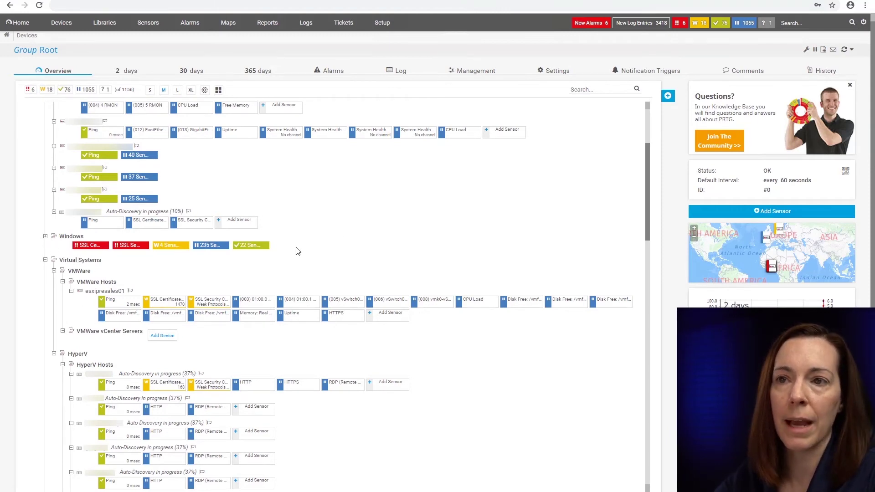
{"action": "scroll", "coordinate": [340, 234], "scroll_direction": "up", "scroll_amount": 1}
{"action": "scroll", "coordinate": [335, 233], "scroll_direction": "up", "scroll_amount": 2}
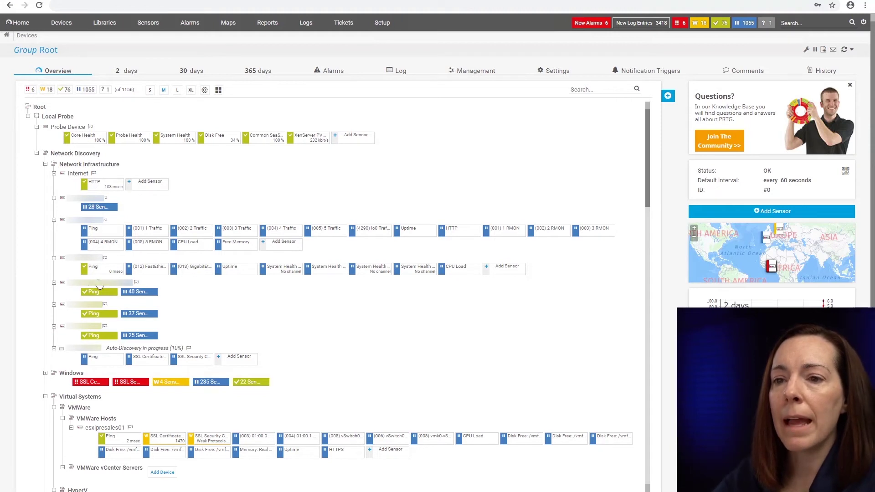
{"action": "left_click", "coordinate": [105, 269]}
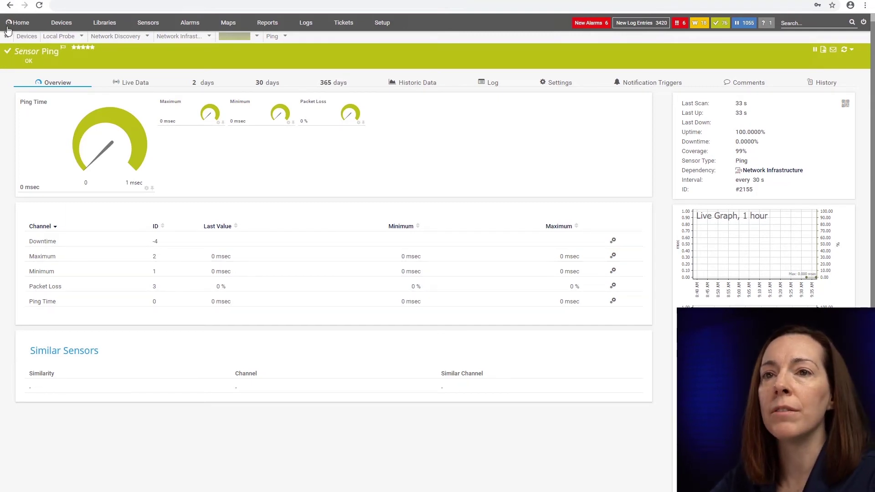
Step: Go back to Group Root and open the HTTP sensor under Internet
{"action": "left_click", "coordinate": [10, 6]}
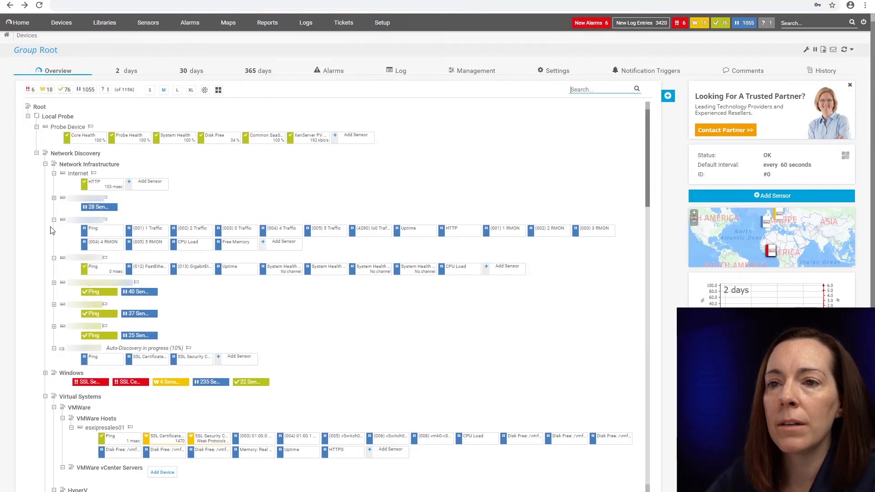
{"action": "left_click", "coordinate": [104, 186]}
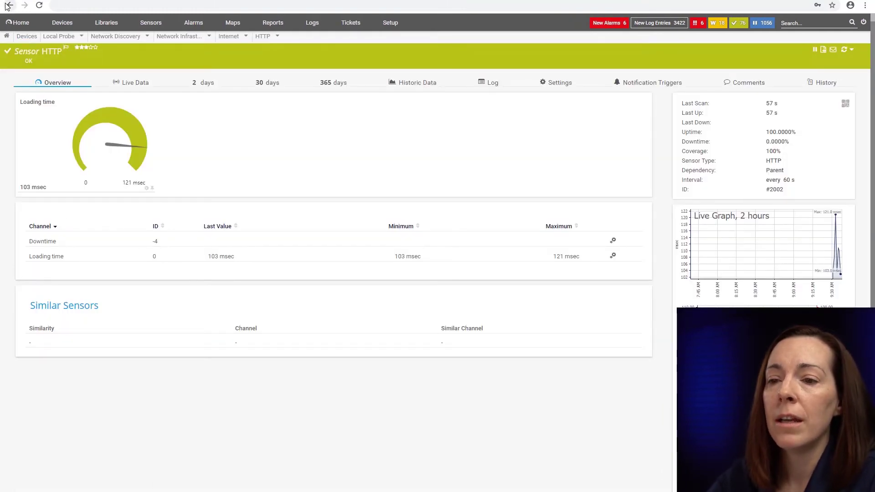
Step: Return to Group Root and scroll through its 1157-sensor device tree
{"action": "left_click", "coordinate": [14, 25]}
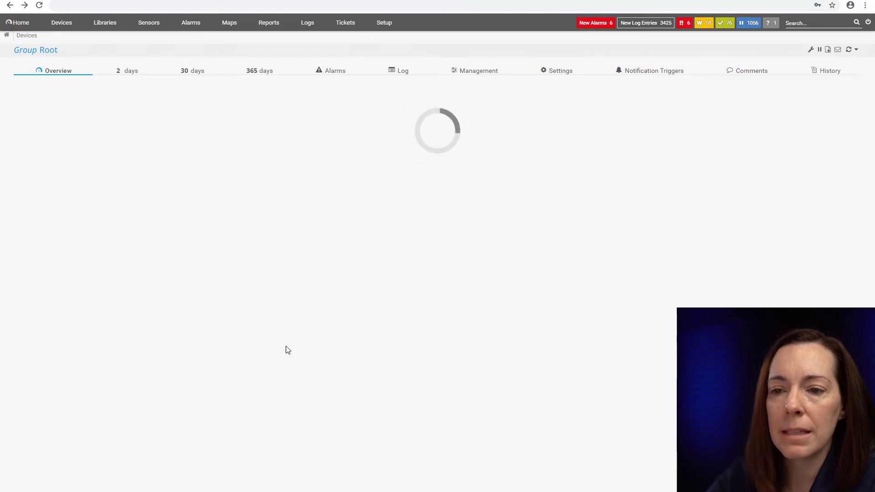
{"action": "scroll", "coordinate": [366, 342], "scroll_direction": "down", "scroll_amount": 3}
{"action": "scroll", "coordinate": [368, 341], "scroll_direction": "down", "scroll_amount": 1}
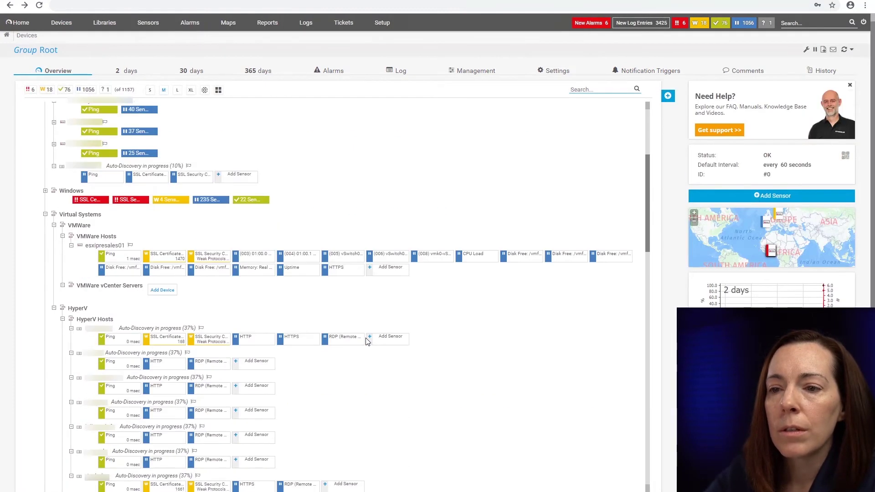
{"action": "scroll", "coordinate": [368, 342], "scroll_direction": "down", "scroll_amount": 5}
{"action": "scroll", "coordinate": [368, 342], "scroll_direction": "down", "scroll_amount": 2}
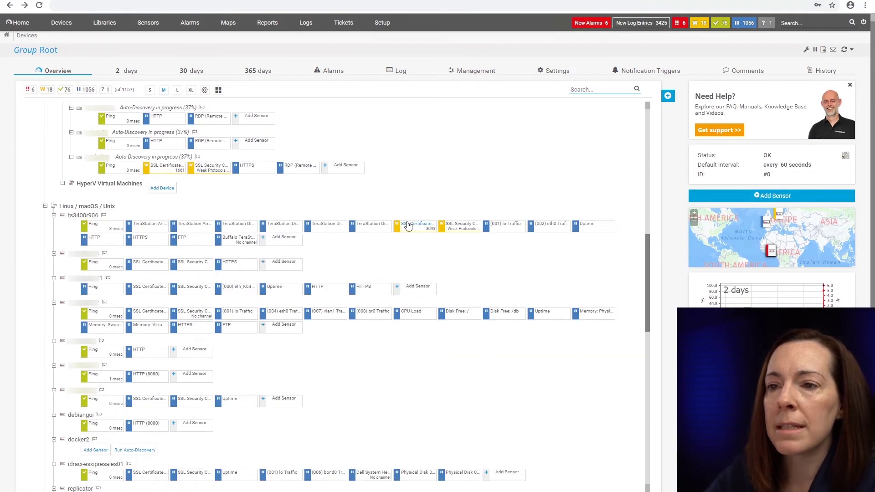
{"action": "scroll", "coordinate": [369, 440], "scroll_direction": "down", "scroll_amount": 5}
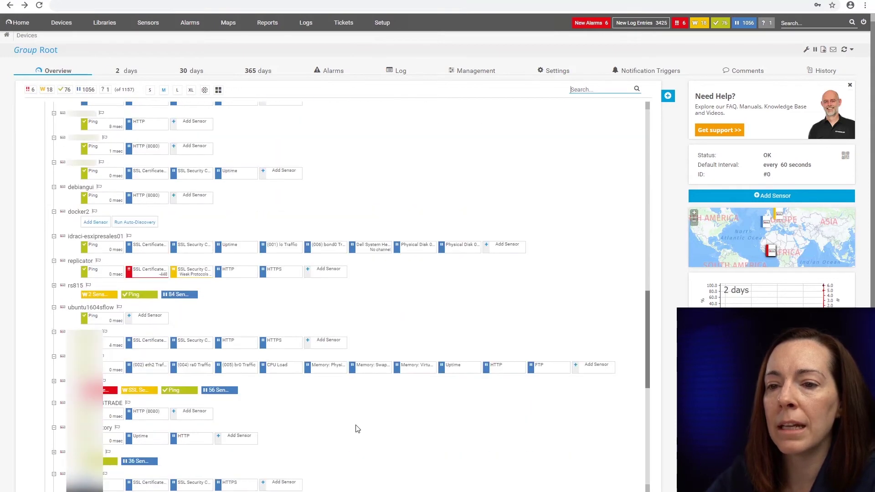
{"action": "scroll", "coordinate": [355, 430], "scroll_direction": "down", "scroll_amount": 2}
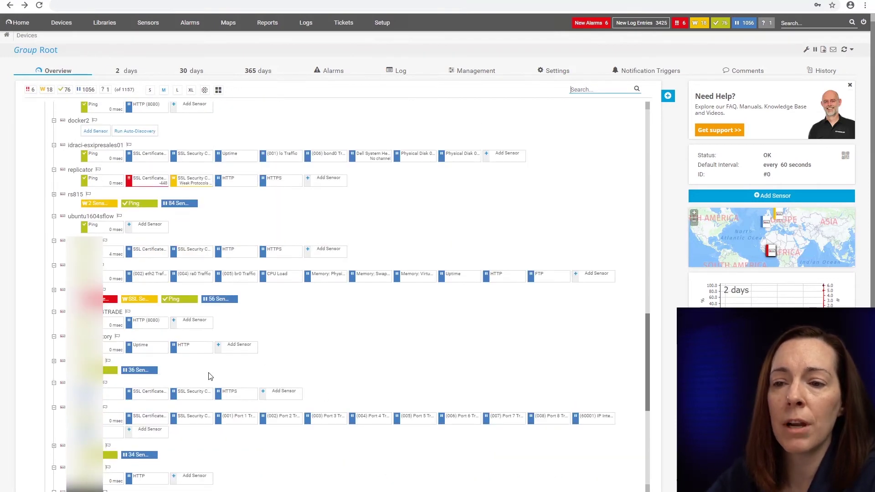
{"action": "scroll", "coordinate": [221, 464], "scroll_direction": "down", "scroll_amount": 2}
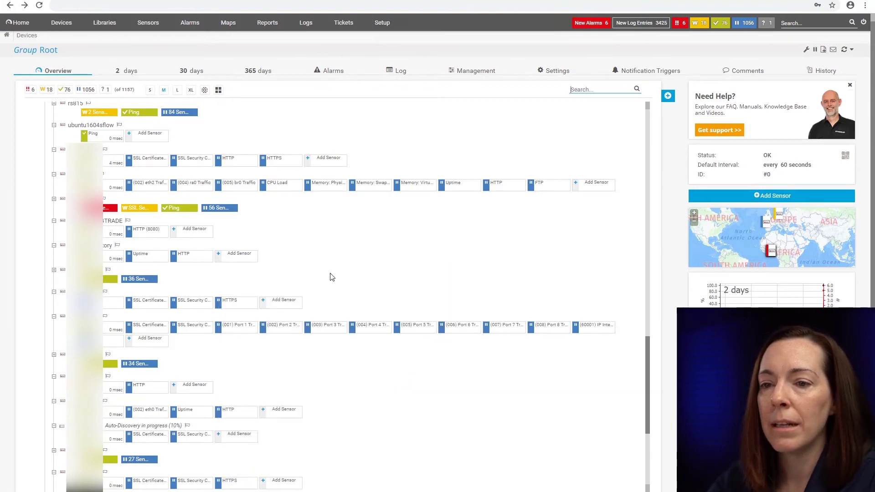
{"action": "scroll", "coordinate": [321, 290], "scroll_direction": "down", "scroll_amount": 11}
{"action": "scroll", "coordinate": [293, 271], "scroll_direction": "up", "scroll_amount": 7}
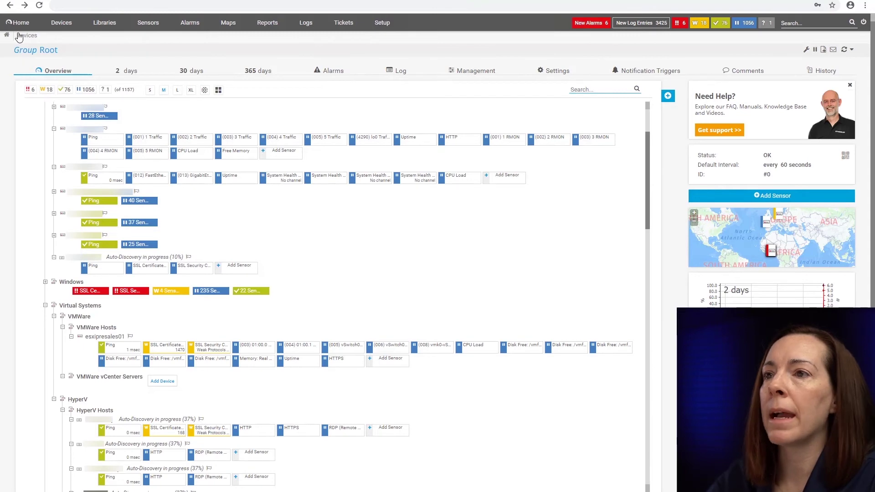
{"action": "left_click", "coordinate": [382, 24]}
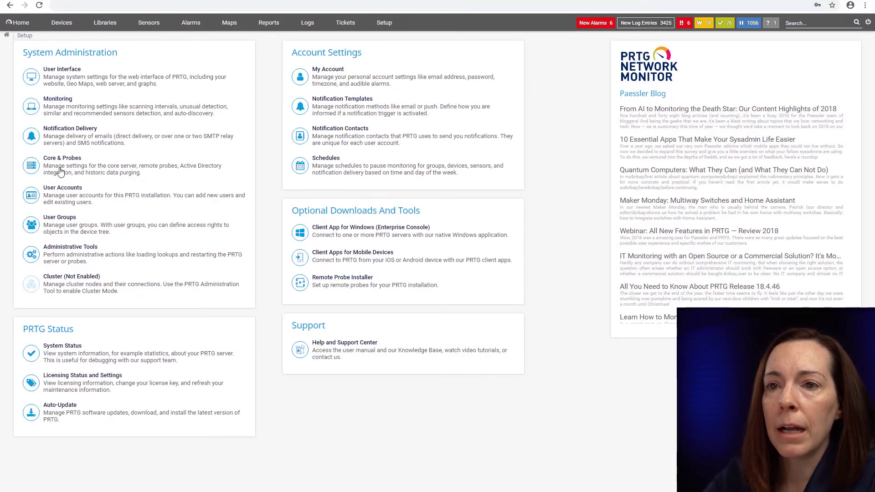
{"action": "left_click", "coordinate": [73, 197]}
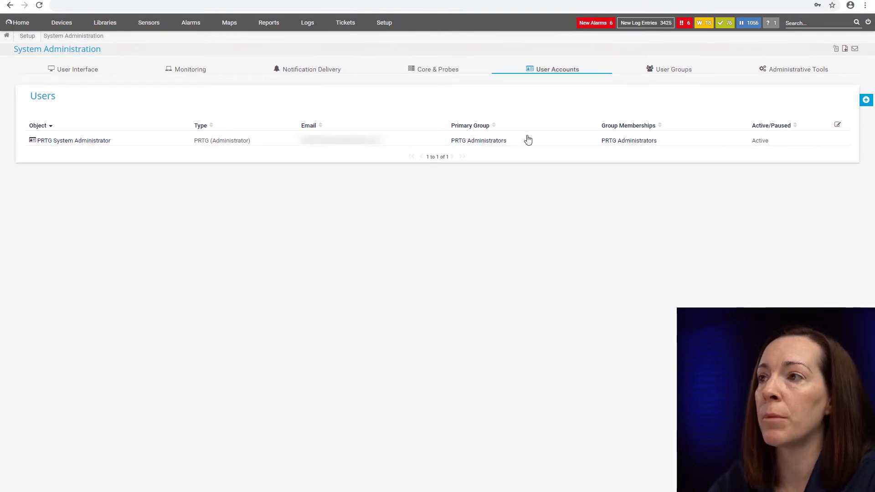
{"action": "left_click", "coordinate": [687, 72]}
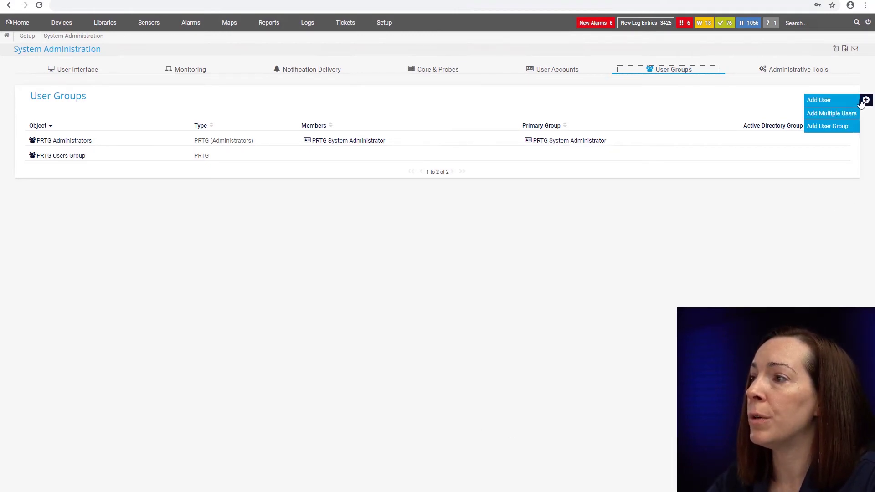
{"action": "left_click", "coordinate": [814, 125]}
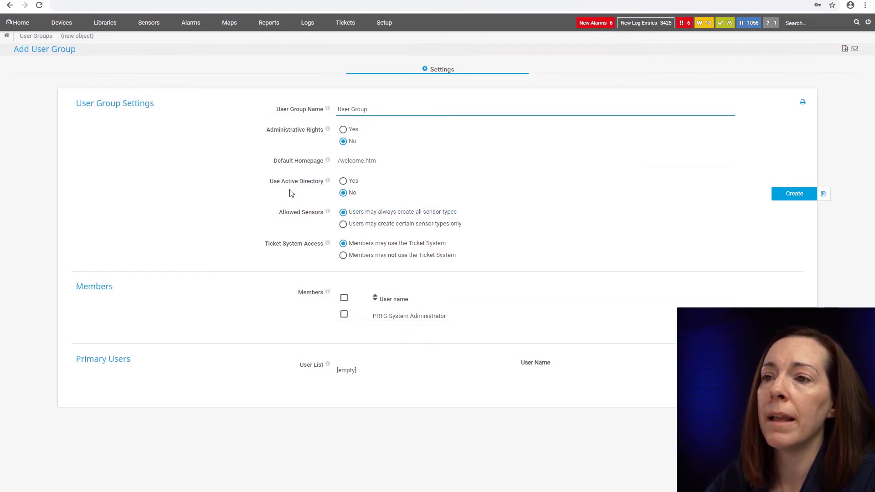
{"action": "left_click", "coordinate": [354, 182]}
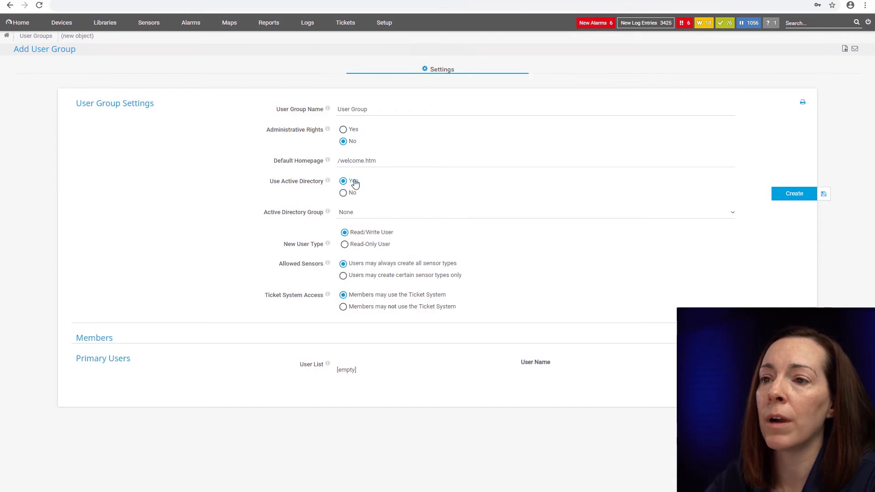
{"action": "left_click", "coordinate": [362, 215]}
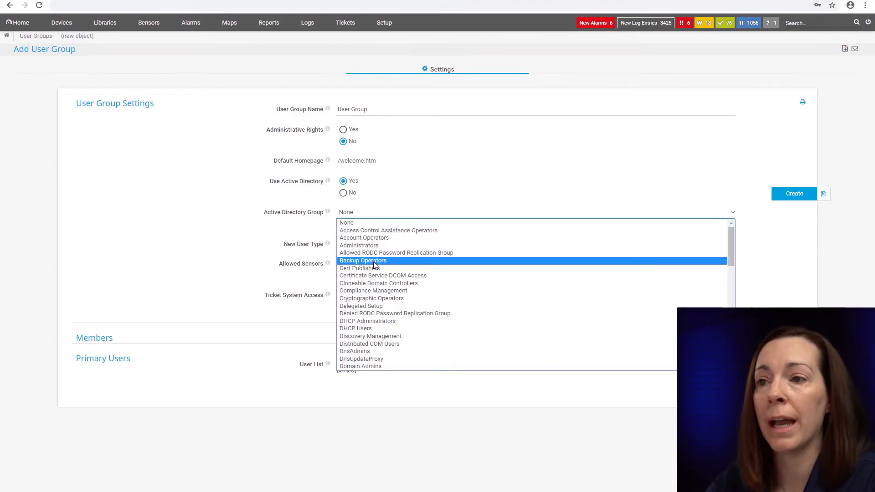
{"action": "left_click", "coordinate": [191, 211]}
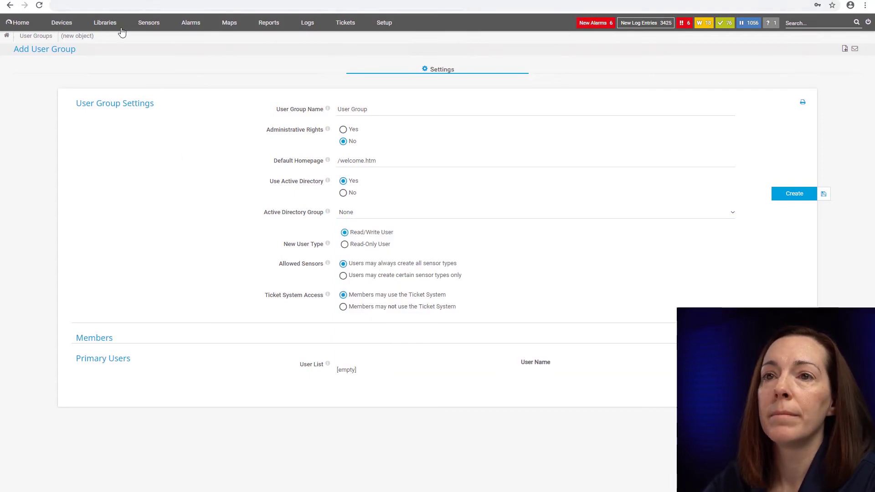
{"action": "left_click", "coordinate": [62, 23]}
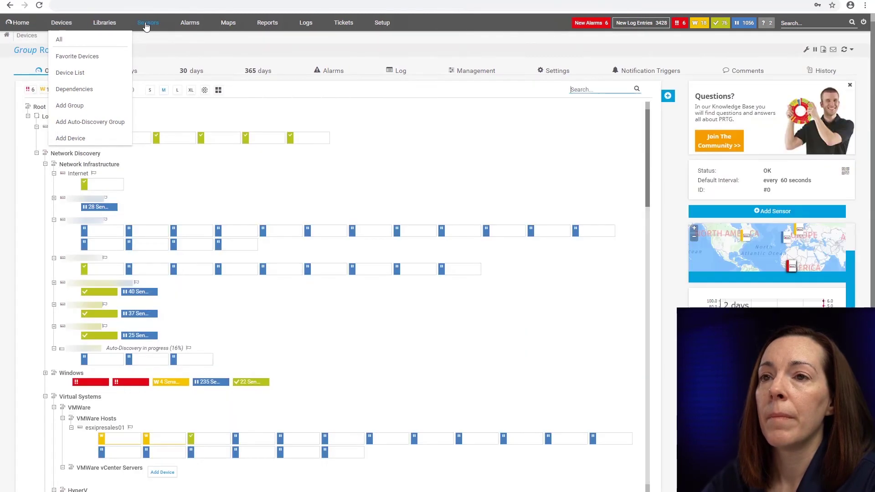
Step: Browse the Maps list and the eight default Reports, then return to Group Root
{"action": "left_click", "coordinate": [153, 26]}
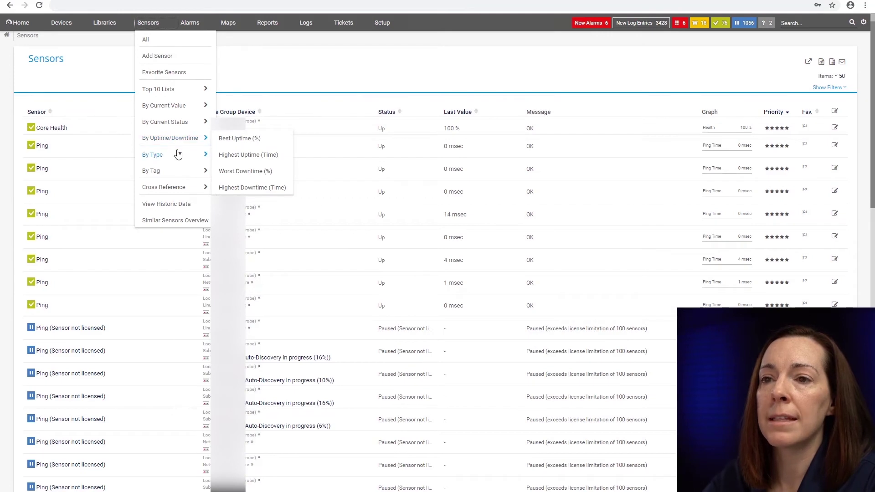
{"action": "mouse_move", "coordinate": [152, 171]}
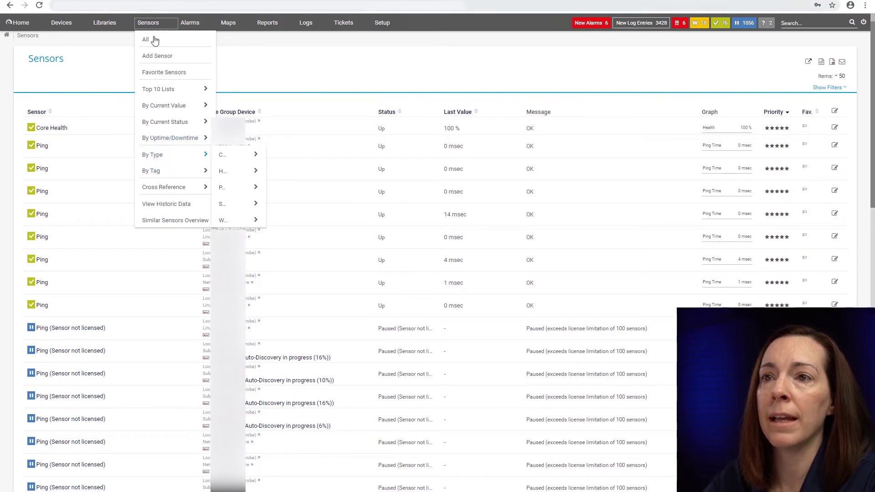
{"action": "left_click", "coordinate": [227, 23]}
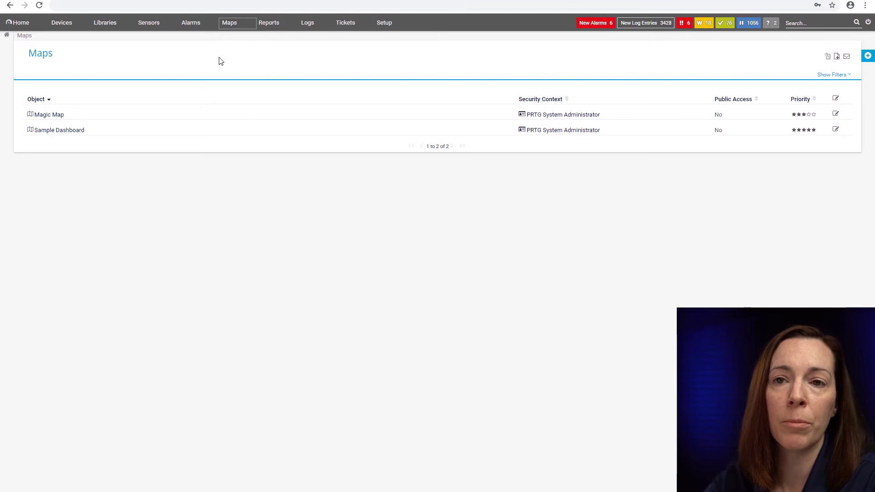
{"action": "left_click", "coordinate": [269, 23]}
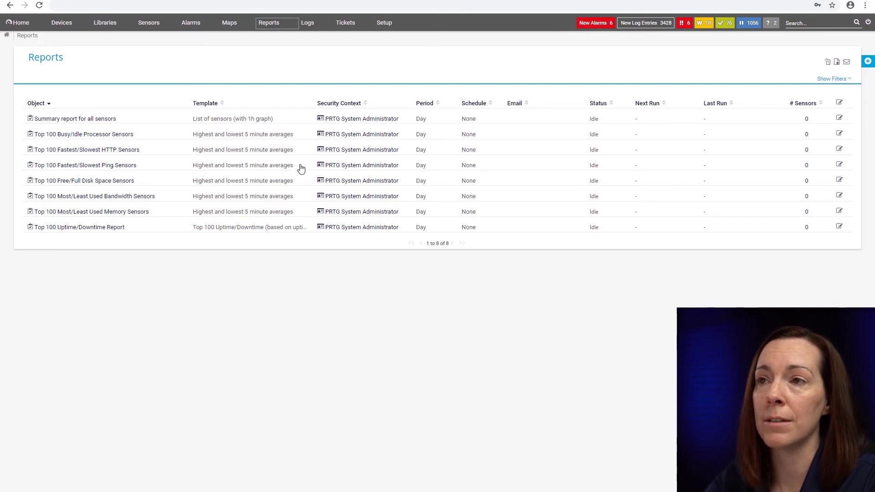
{"action": "left_click", "coordinate": [61, 22]}
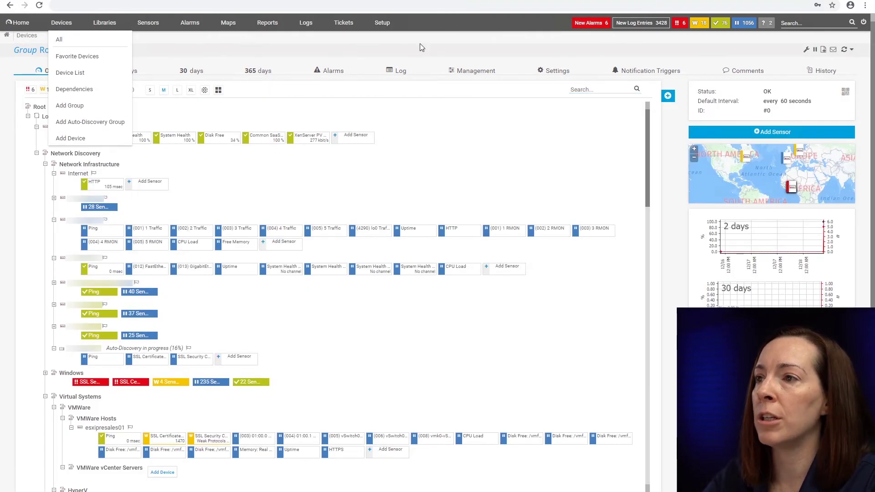
Step: Open Group Root's Settings and scroll down to Channel Unit Configuration
{"action": "left_click", "coordinate": [556, 72]}
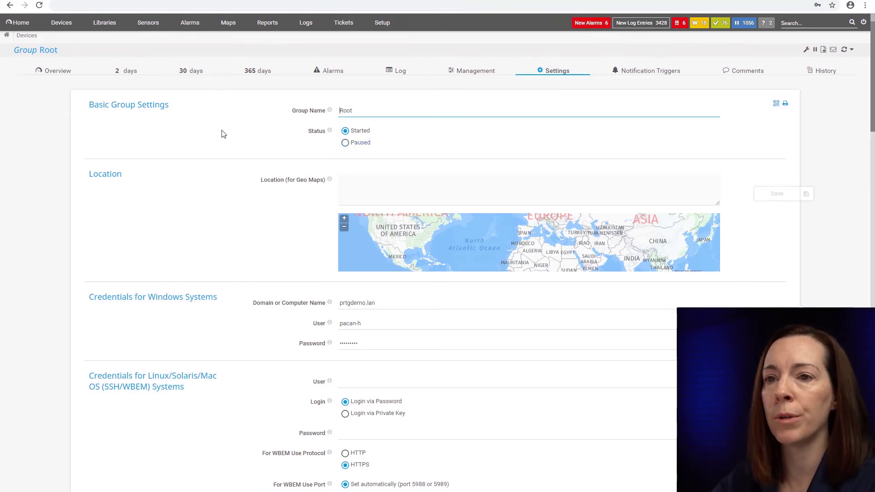
{"action": "scroll", "coordinate": [127, 212], "scroll_direction": "down", "scroll_amount": 2}
{"action": "scroll", "coordinate": [142, 205], "scroll_direction": "down", "scroll_amount": 3}
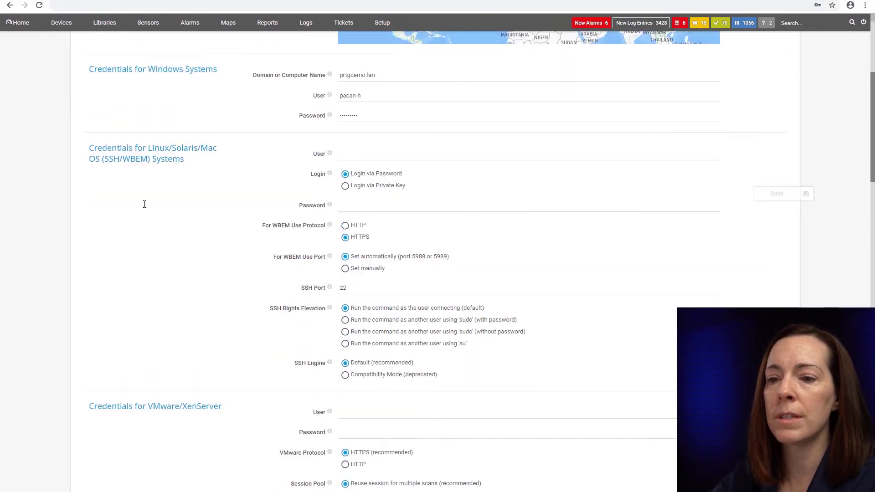
{"action": "scroll", "coordinate": [141, 205], "scroll_direction": "down", "scroll_amount": 2}
{"action": "scroll", "coordinate": [142, 209], "scroll_direction": "down", "scroll_amount": 3}
{"action": "scroll", "coordinate": [142, 209], "scroll_direction": "down", "scroll_amount": 3}
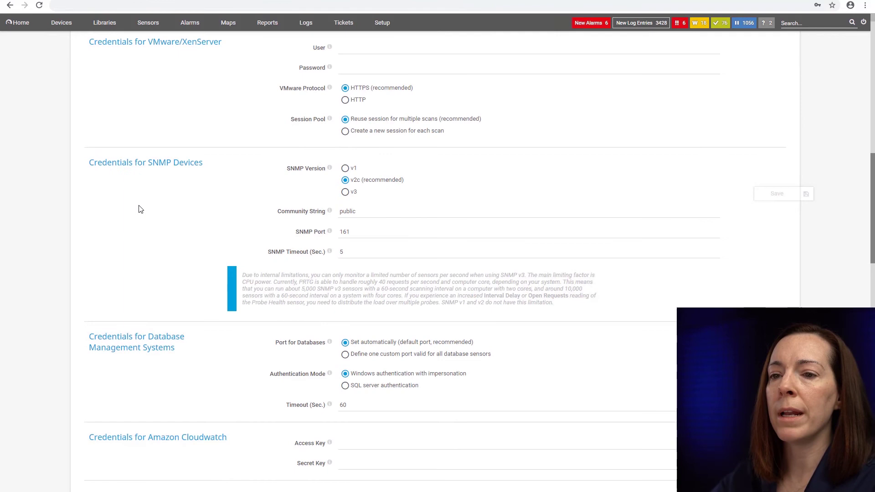
{"action": "scroll", "coordinate": [140, 210], "scroll_direction": "down", "scroll_amount": 3}
{"action": "scroll", "coordinate": [139, 206], "scroll_direction": "down", "scroll_amount": 2}
{"action": "scroll", "coordinate": [139, 204], "scroll_direction": "down", "scroll_amount": 2}
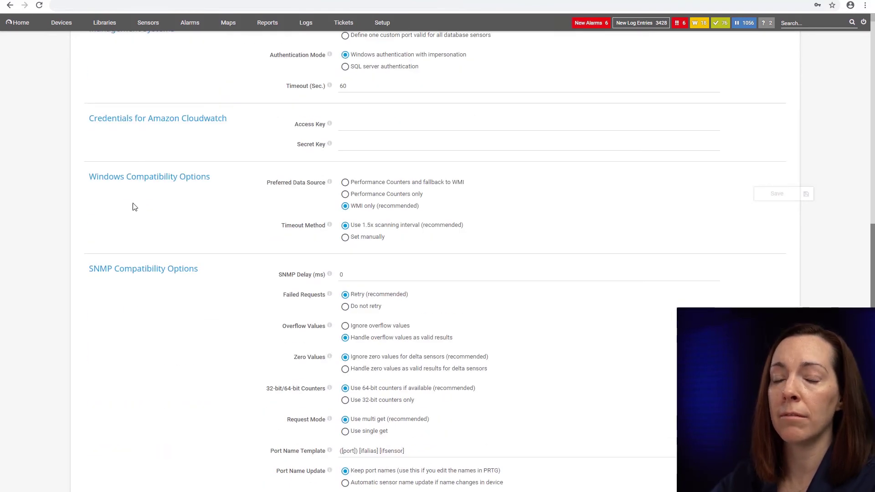
{"action": "scroll", "coordinate": [154, 222], "scroll_direction": "down", "scroll_amount": 2}
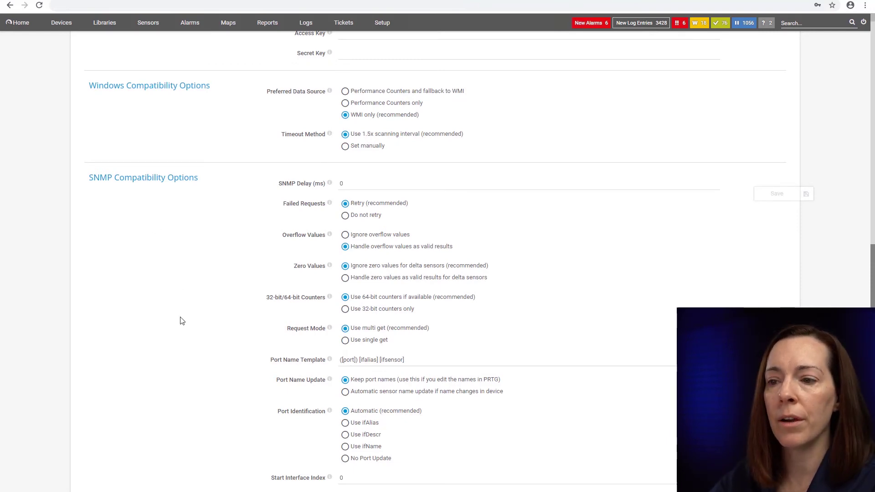
{"action": "scroll", "coordinate": [185, 295], "scroll_direction": "down", "scroll_amount": 2}
{"action": "scroll", "coordinate": [183, 294], "scroll_direction": "down", "scroll_amount": 1}
{"action": "scroll", "coordinate": [167, 286], "scroll_direction": "down", "scroll_amount": 4}
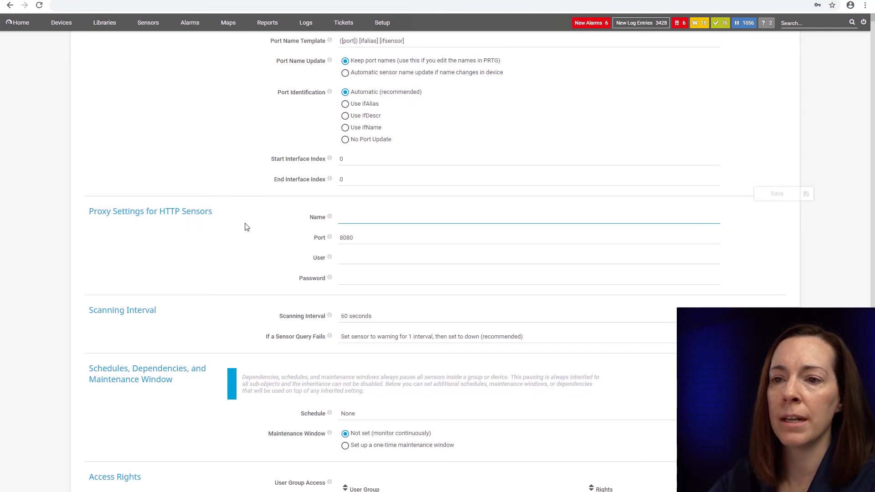
{"action": "scroll", "coordinate": [244, 227], "scroll_direction": "down", "scroll_amount": 3}
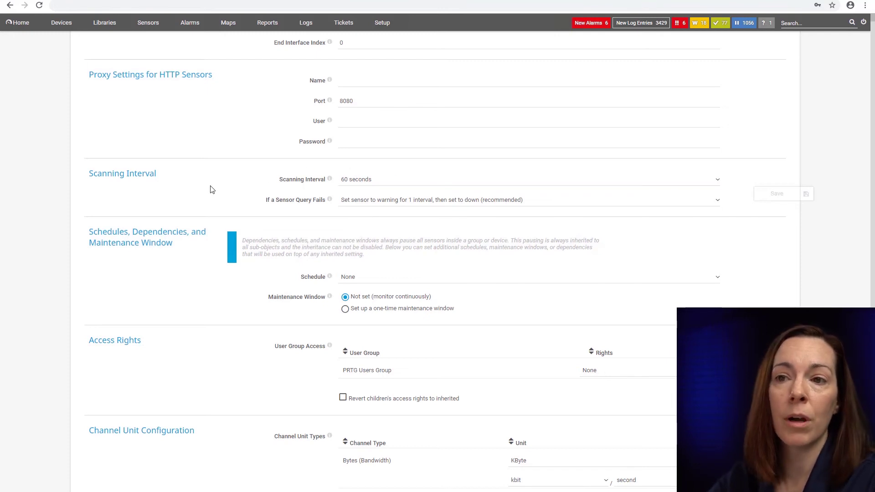
{"action": "scroll", "coordinate": [135, 197], "scroll_direction": "down", "scroll_amount": 2}
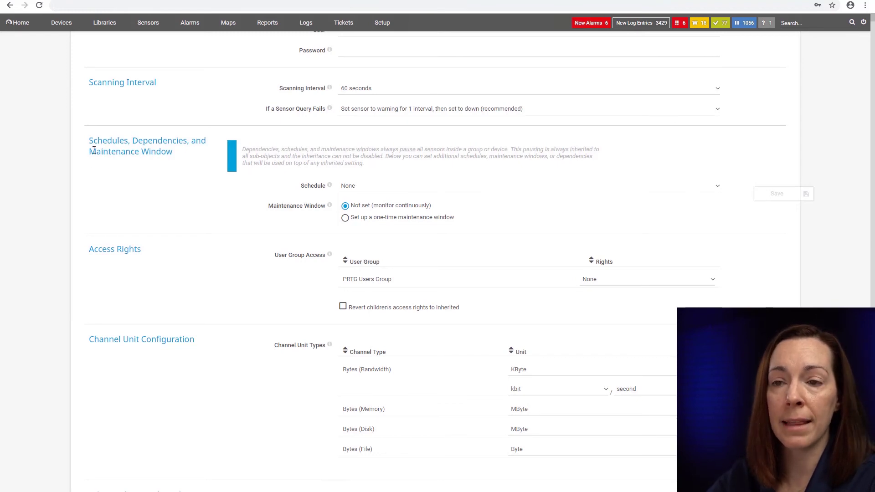
{"action": "scroll", "coordinate": [128, 177], "scroll_direction": "down", "scroll_amount": 3}
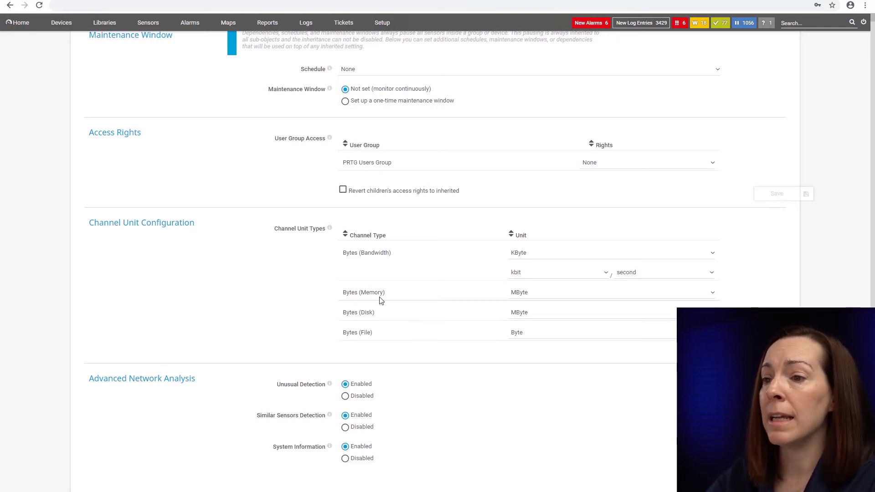
Step: Set Bytes (Disk) to GByte and save the root group settings
{"action": "left_click", "coordinate": [524, 313]}
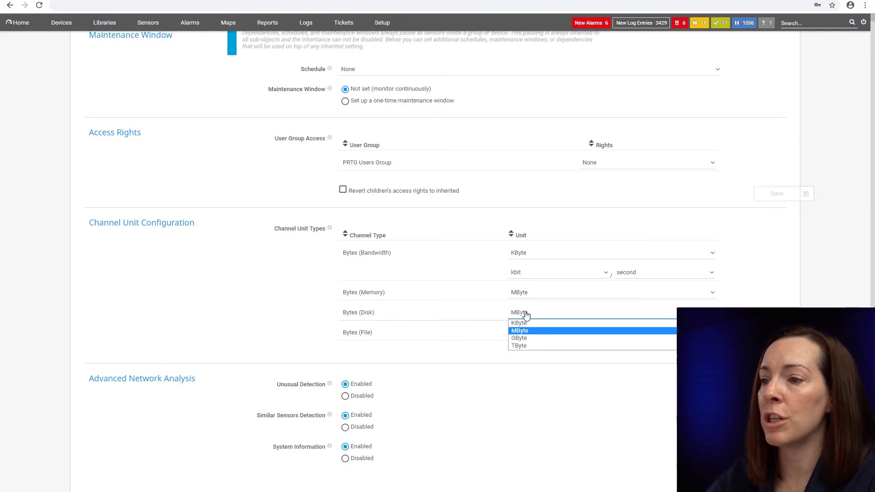
{"action": "left_click", "coordinate": [523, 339]}
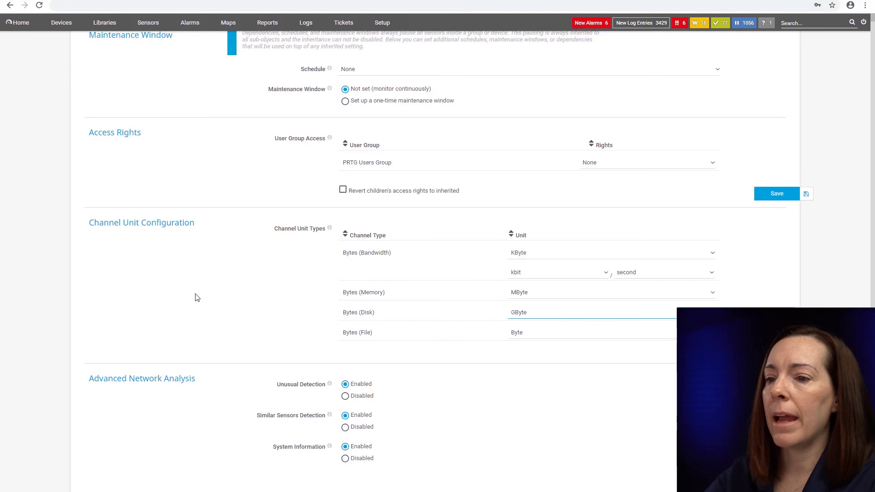
{"action": "left_click", "coordinate": [778, 197]}
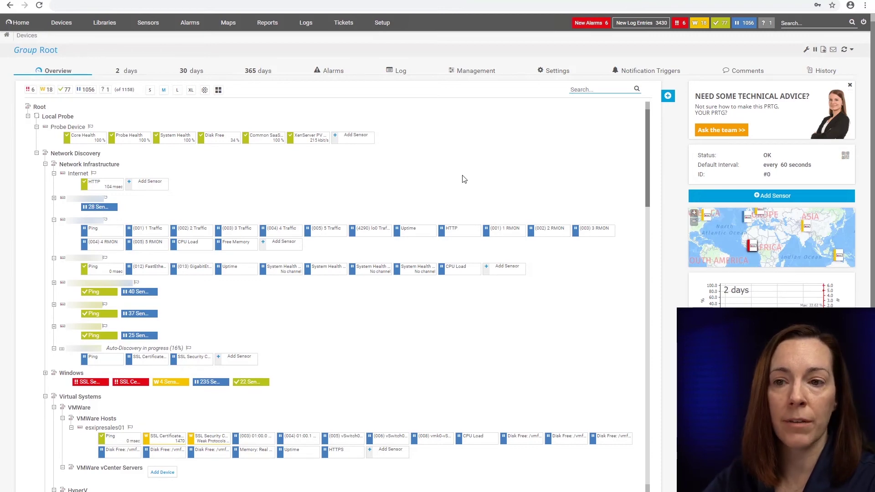
Step: Open the HyperV group's Settings, keeping its location setting inherited
{"action": "scroll", "coordinate": [439, 169], "scroll_direction": "down", "scroll_amount": 3}
{"action": "scroll", "coordinate": [438, 168], "scroll_direction": "down", "scroll_amount": 3}
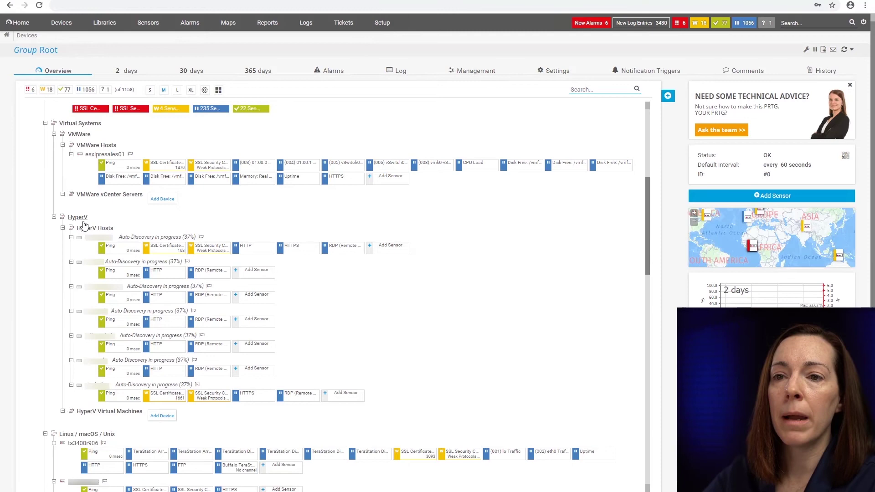
{"action": "left_click", "coordinate": [78, 218]}
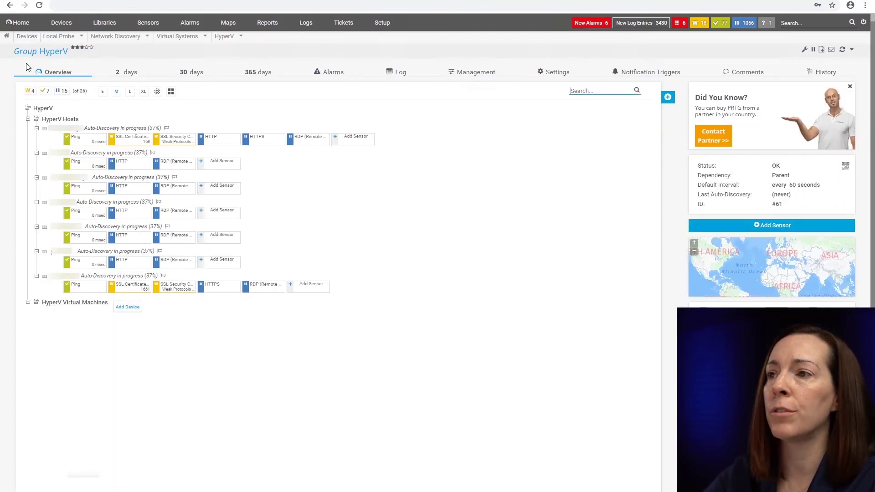
{"action": "left_click", "coordinate": [542, 74]}
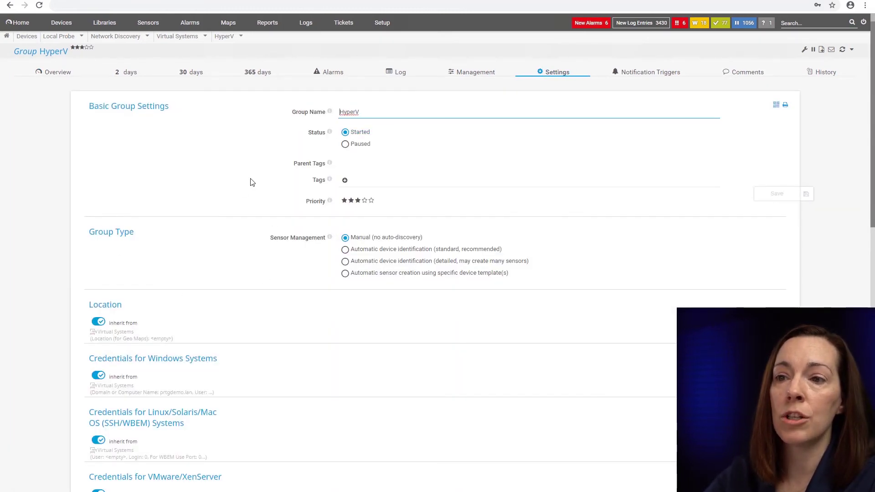
{"action": "scroll", "coordinate": [232, 199], "scroll_direction": "down", "scroll_amount": 3}
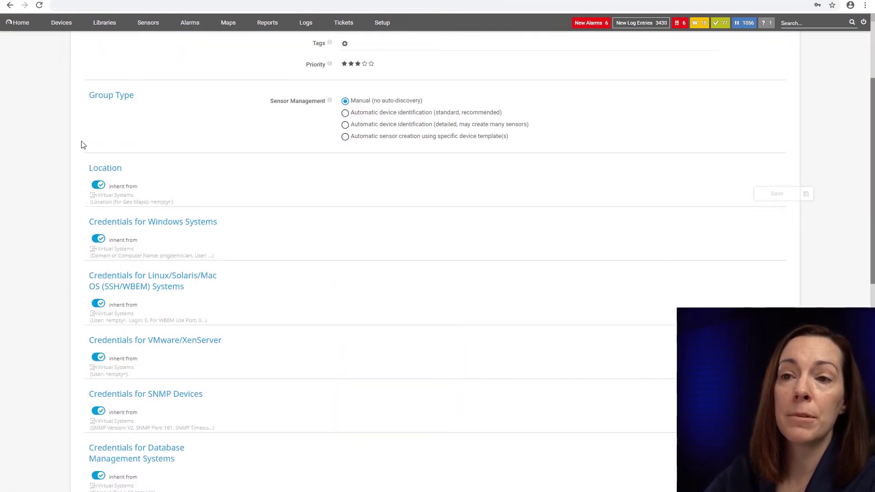
{"action": "left_click", "coordinate": [99, 186]}
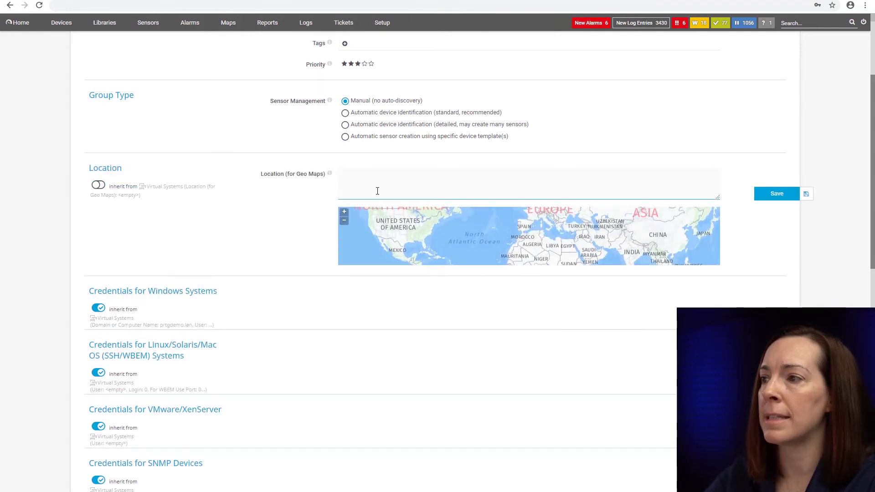
{"action": "left_click", "coordinate": [103, 186]}
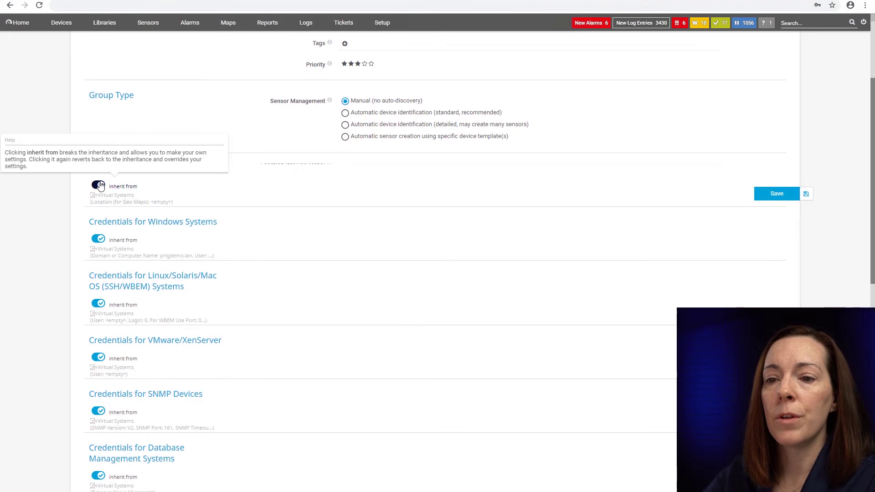
Step: Give HyperV its own Weekdays Eight-To-Eight schedule instead of the inherited one, and save
{"action": "scroll", "coordinate": [78, 201], "scroll_direction": "down", "scroll_amount": 3}
{"action": "scroll", "coordinate": [441, 268], "scroll_direction": "down", "scroll_amount": 3}
{"action": "scroll", "coordinate": [440, 268], "scroll_direction": "down", "scroll_amount": 3}
{"action": "scroll", "coordinate": [437, 268], "scroll_direction": "down", "scroll_amount": 3}
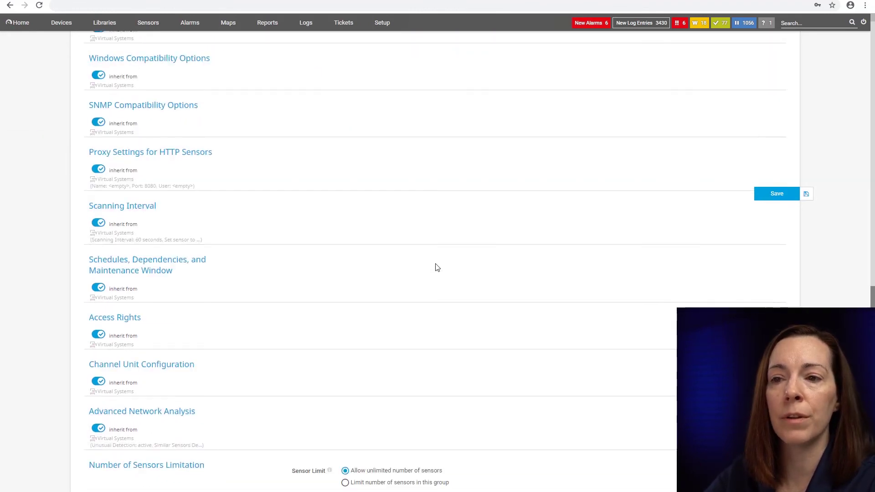
{"action": "left_click", "coordinate": [98, 265]}
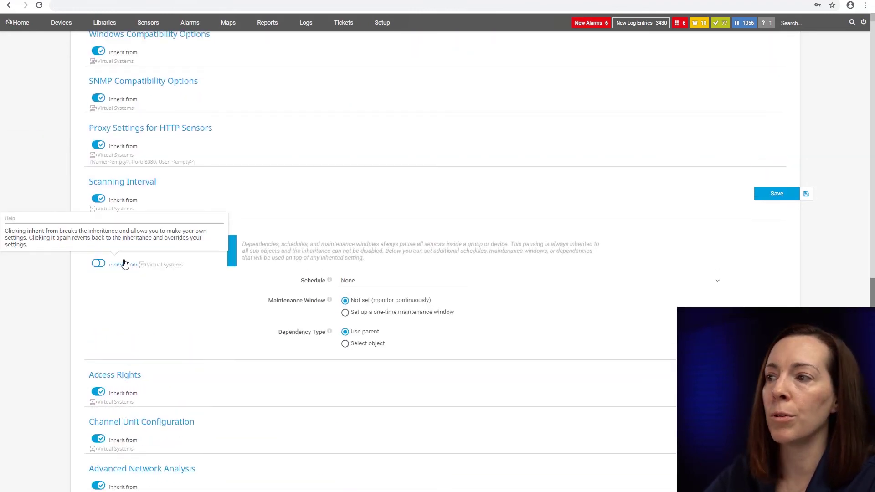
{"action": "left_click", "coordinate": [346, 283]}
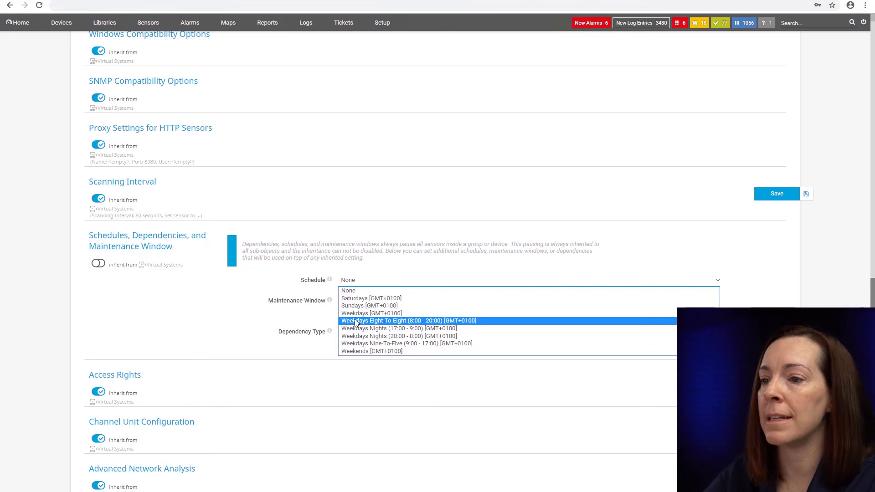
{"action": "left_click", "coordinate": [355, 320]}
{"action": "left_click", "coordinate": [778, 195]}
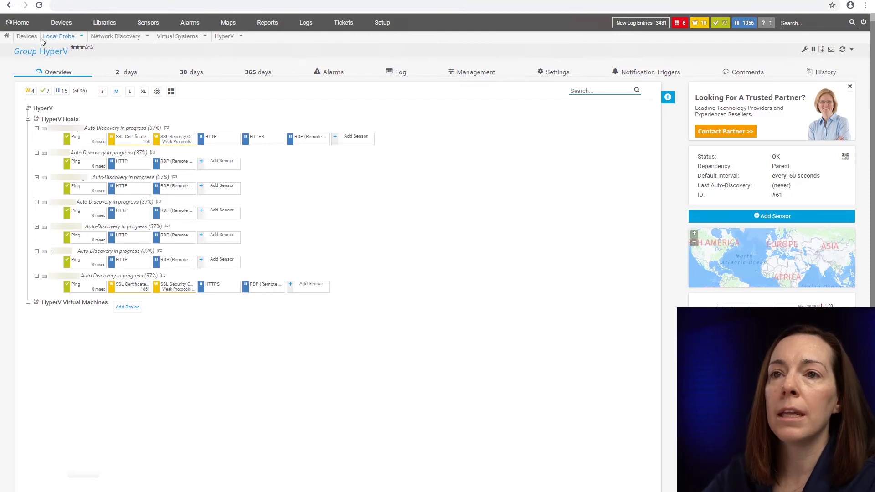
{"action": "left_click", "coordinate": [62, 24]}
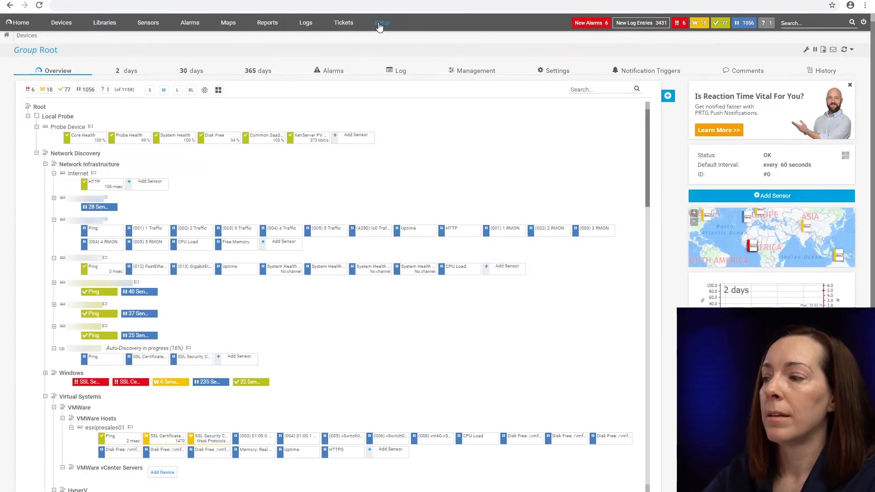
Step: Navigate from Setup, via the User Accounts list, to My Account settings
{"action": "left_click", "coordinate": [379, 25]}
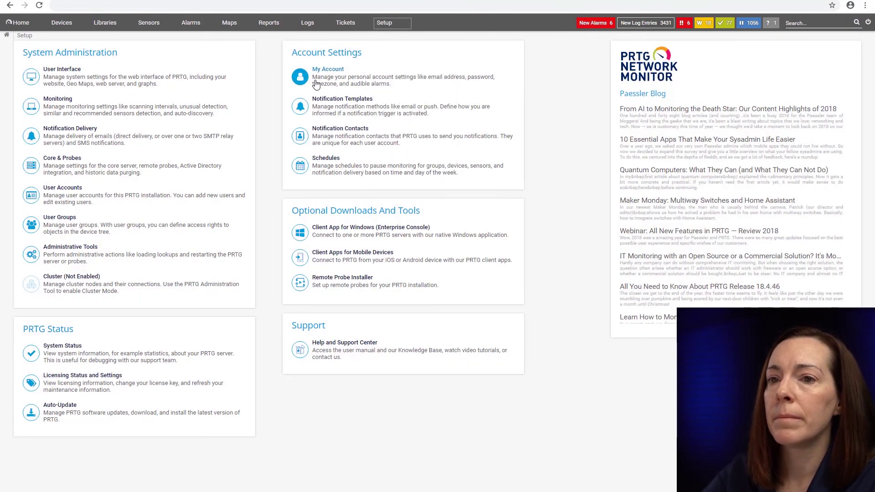
{"action": "left_click", "coordinate": [195, 194]}
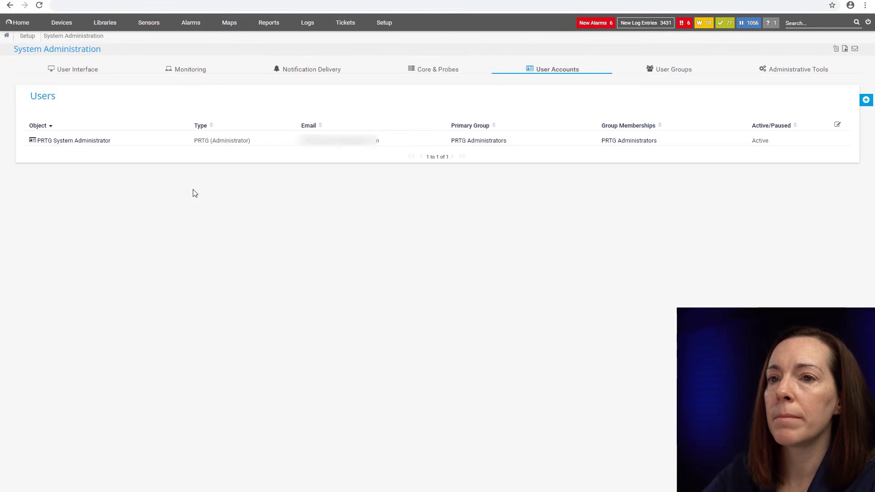
{"action": "left_click", "coordinate": [383, 24]}
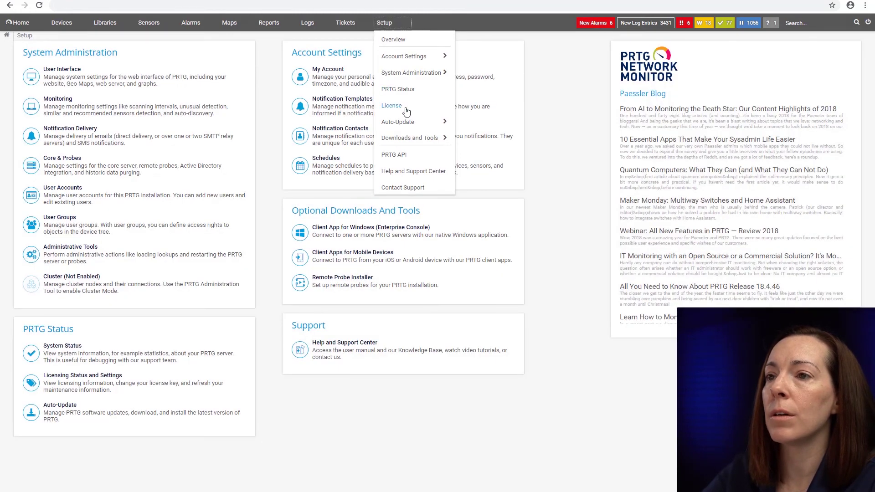
{"action": "left_click", "coordinate": [333, 71]}
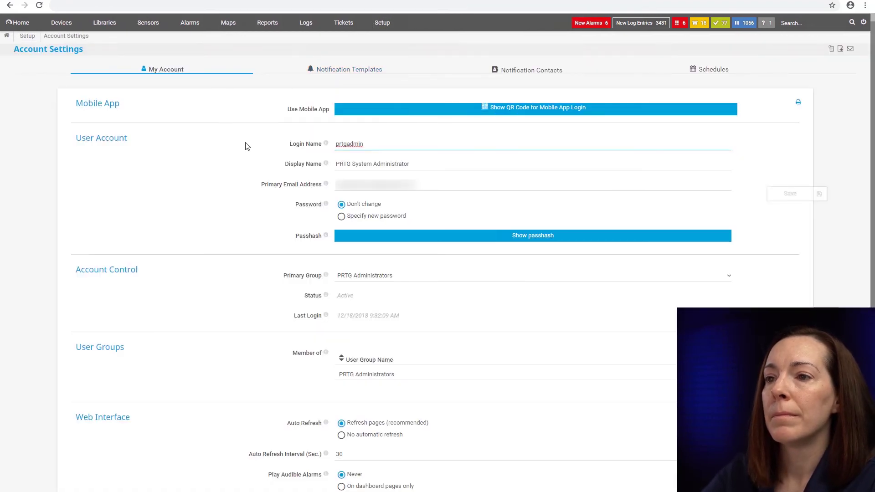
{"action": "scroll", "coordinate": [246, 146], "scroll_direction": "down", "scroll_amount": 1}
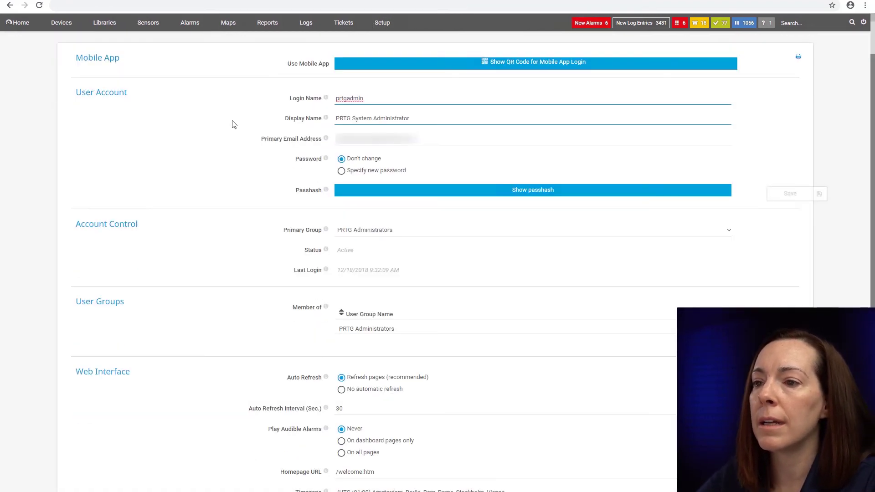
{"action": "scroll", "coordinate": [231, 123], "scroll_direction": "up", "scroll_amount": 1}
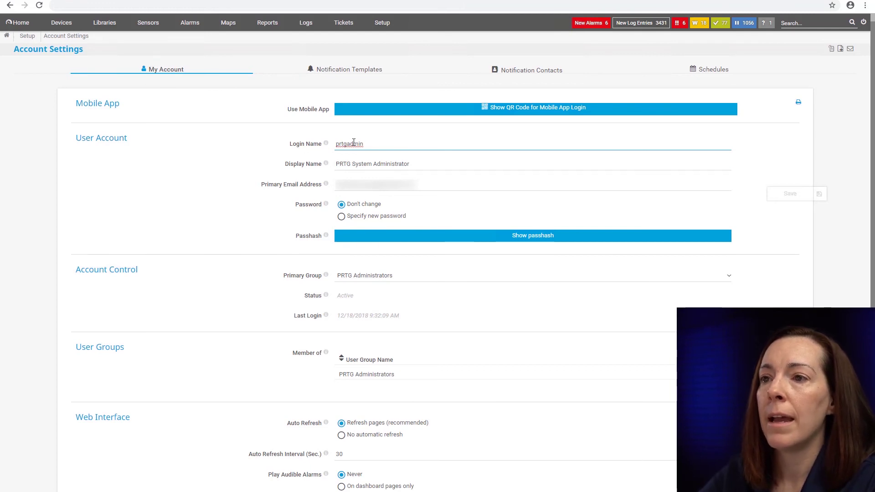
Step: Choose 'Specify new password', fill in the password fields, and save the account
{"action": "key", "text": "ctrl+a"}
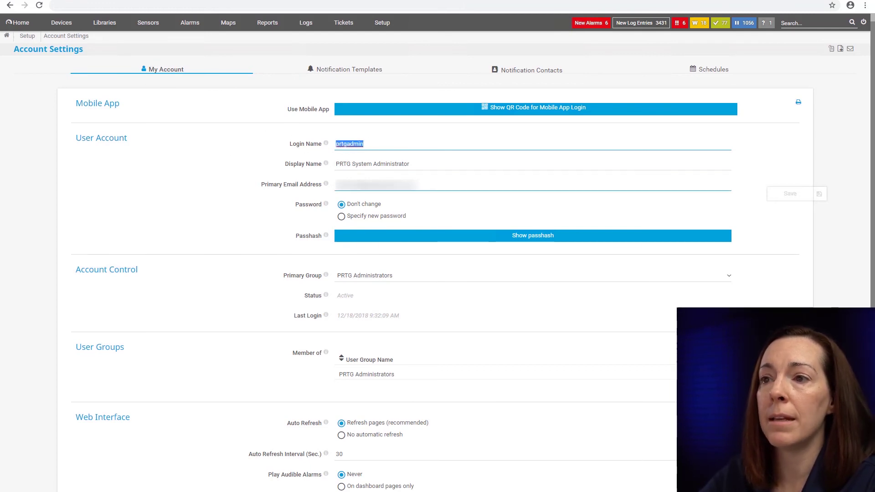
{"action": "left_click", "coordinate": [365, 218]}
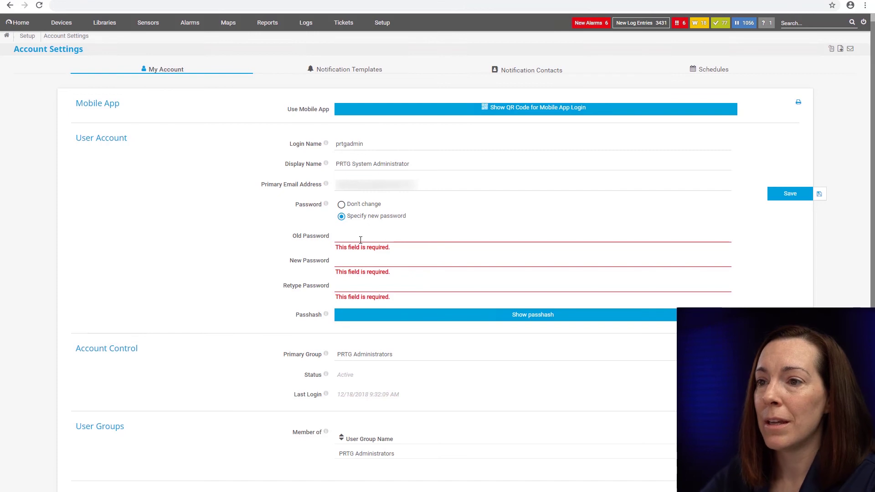
{"action": "left_click", "coordinate": [379, 234]}
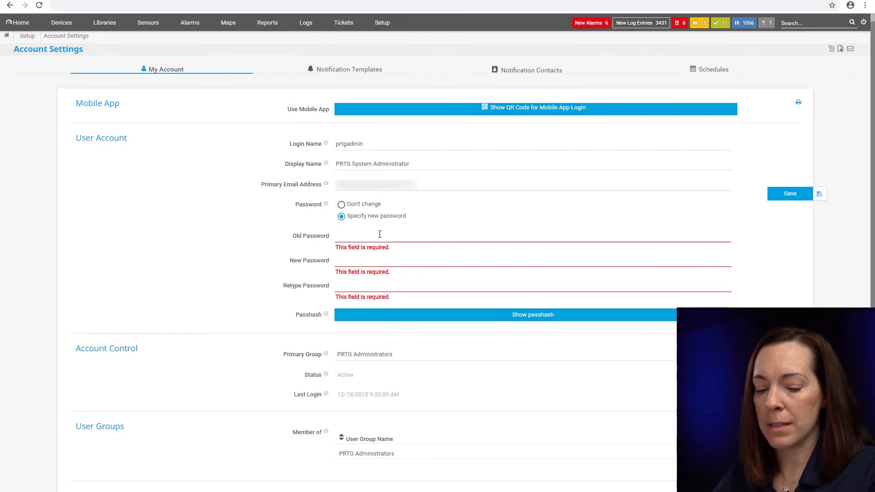
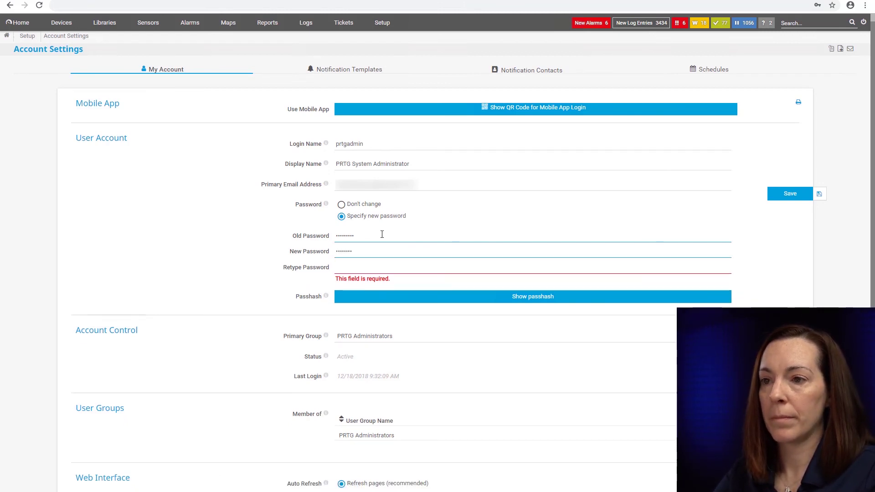
{"action": "key", "text": "Tab"}
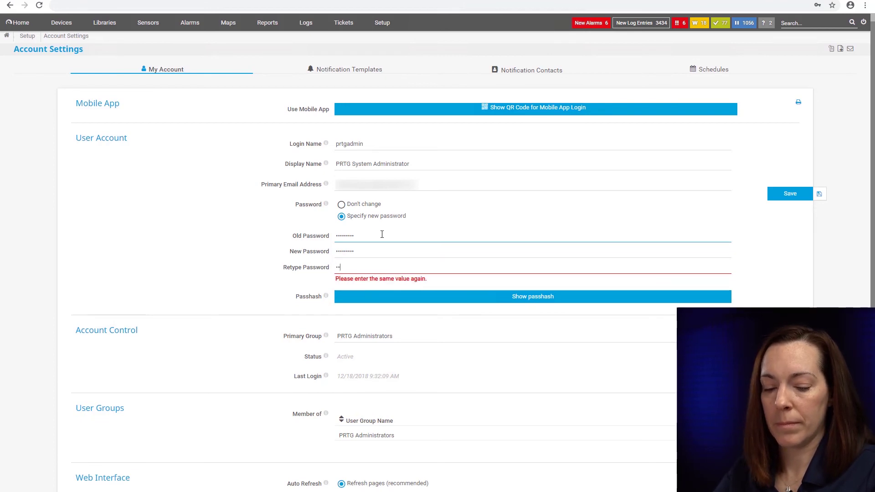
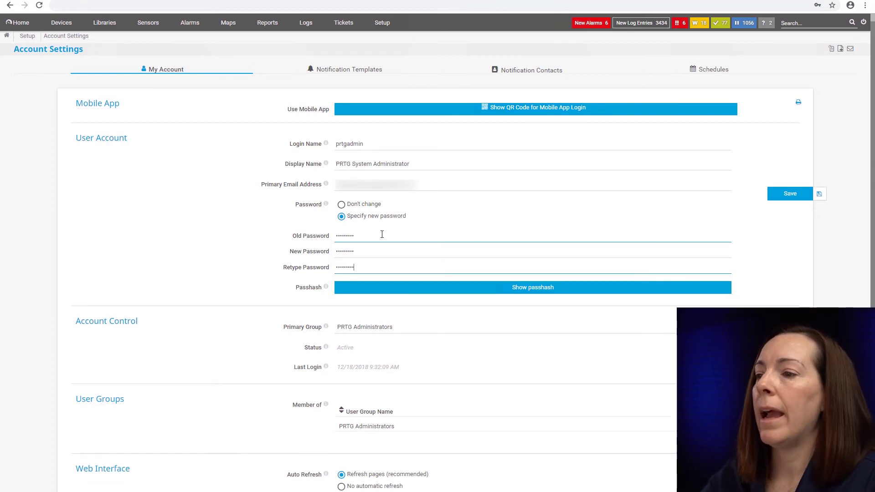
{"action": "left_click", "coordinate": [778, 194]}
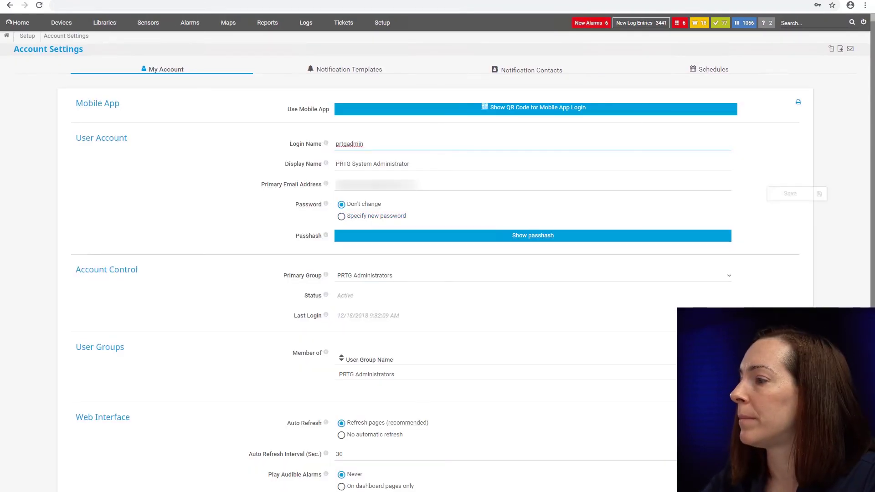
Step: View Licensing Status and Settings showing the expired freeware trial, then return to Setup
{"action": "left_click", "coordinate": [384, 23]}
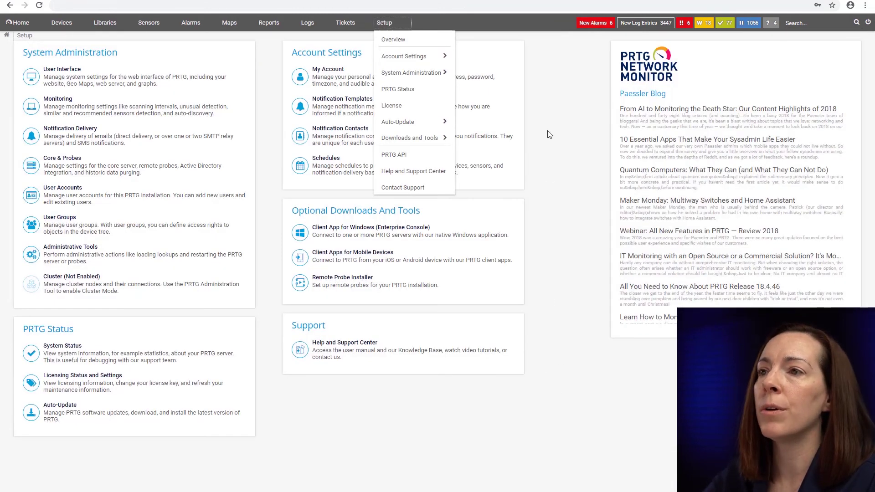
{"action": "left_click", "coordinate": [87, 382]}
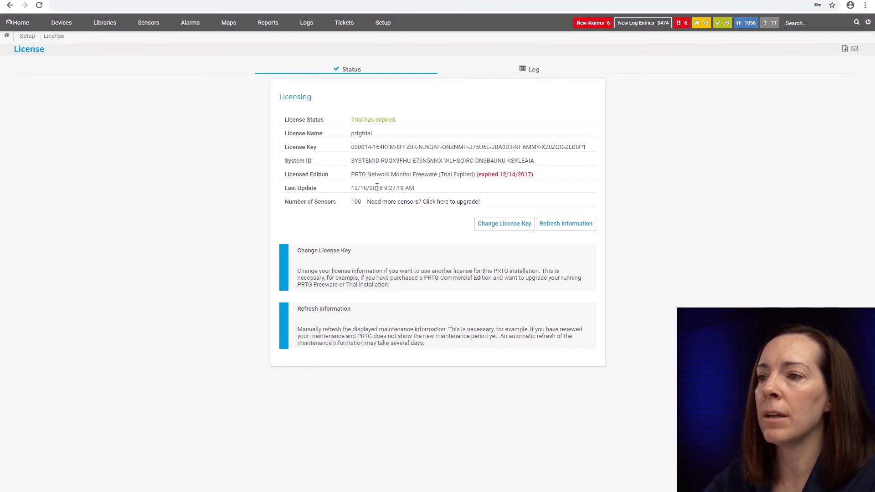
{"action": "left_click", "coordinate": [484, 228]}
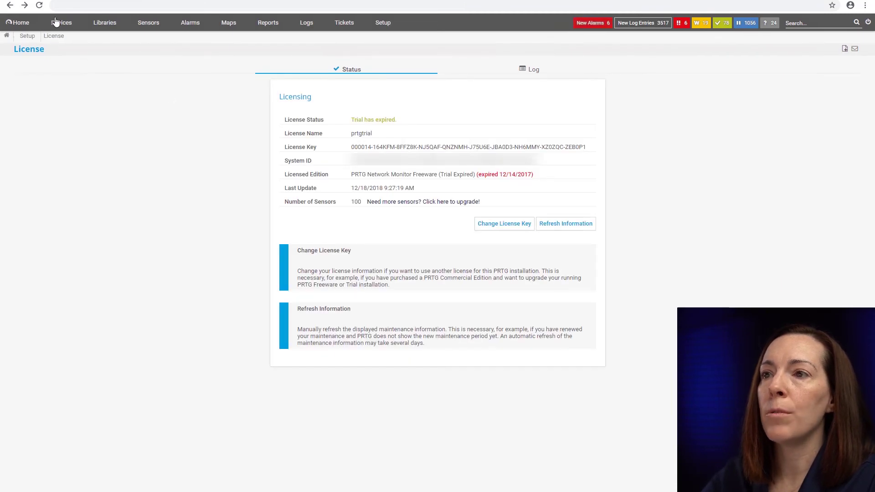
{"action": "left_click", "coordinate": [383, 23]}
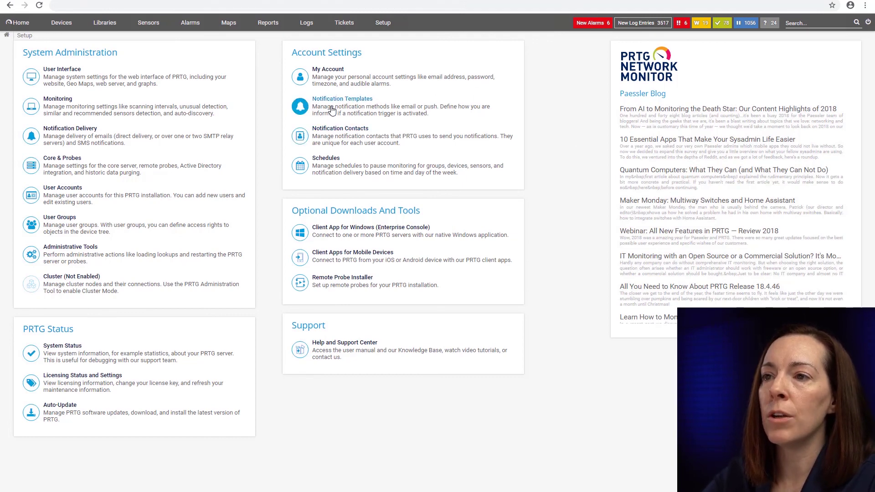
Step: Test the admin email-and-push notification template, review notification log entries, then return to Devices
{"action": "left_click", "coordinate": [298, 107]}
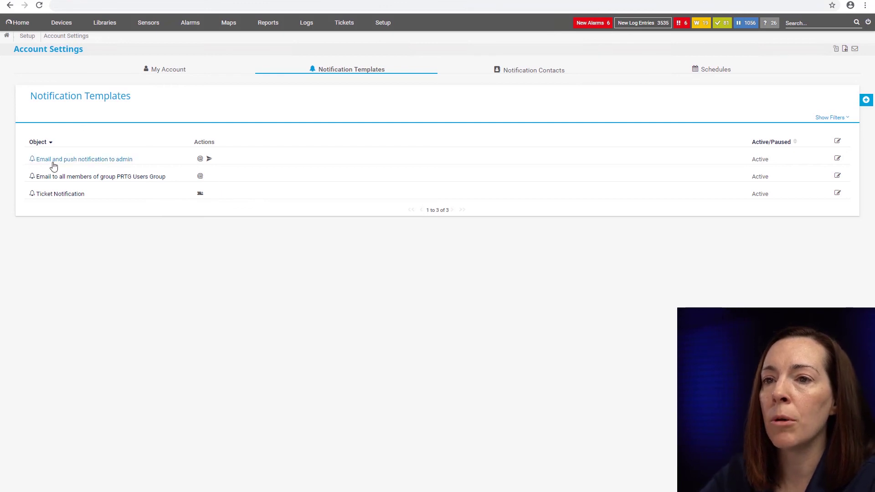
{"action": "left_click", "coordinate": [839, 159]}
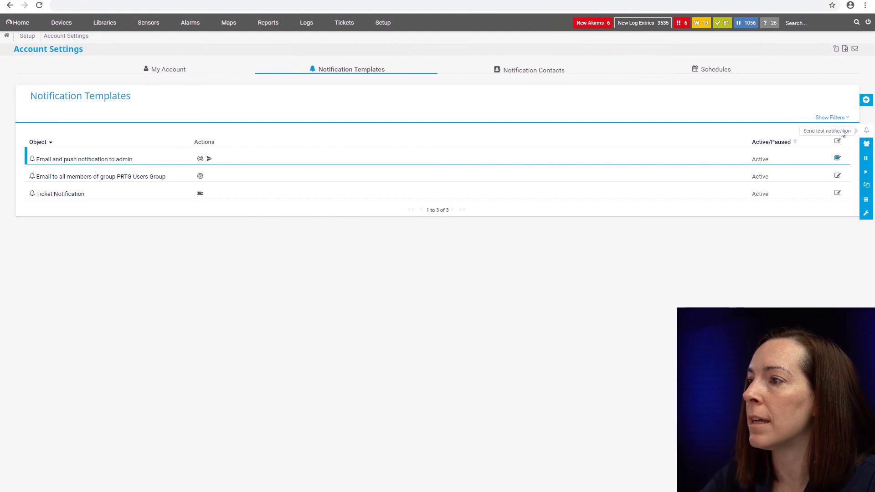
{"action": "left_click", "coordinate": [866, 132]}
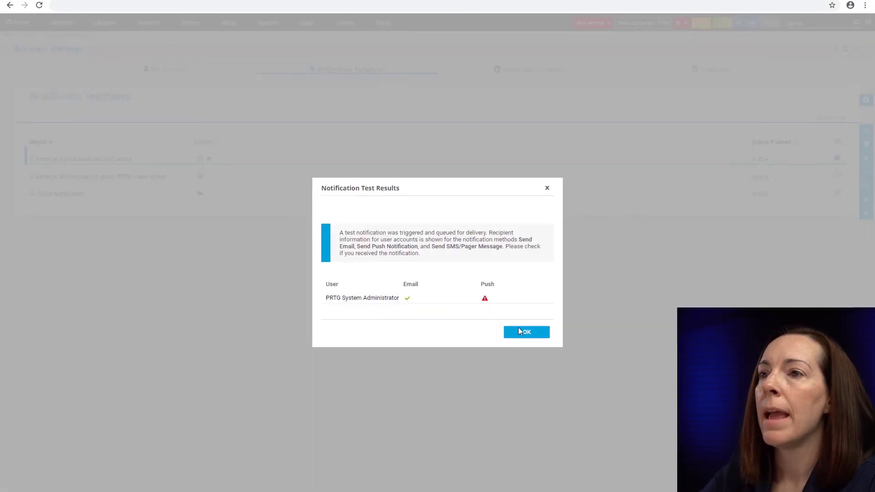
{"action": "left_click", "coordinate": [518, 329]}
{"action": "mouse_move", "coordinate": [306, 22]}
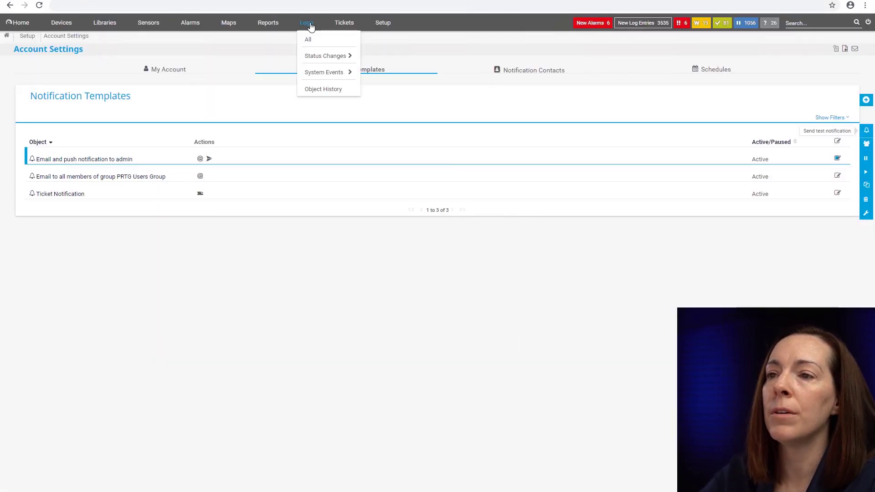
{"action": "mouse_move", "coordinate": [324, 73]}
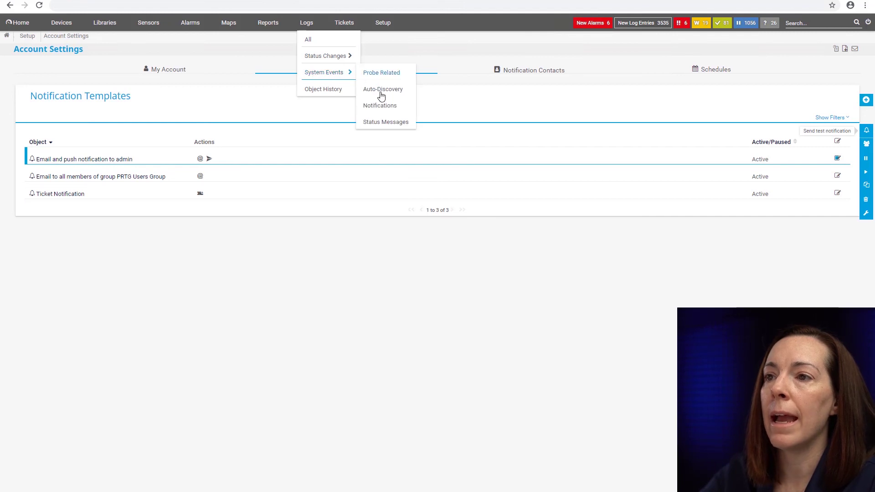
{"action": "left_click", "coordinate": [382, 107]}
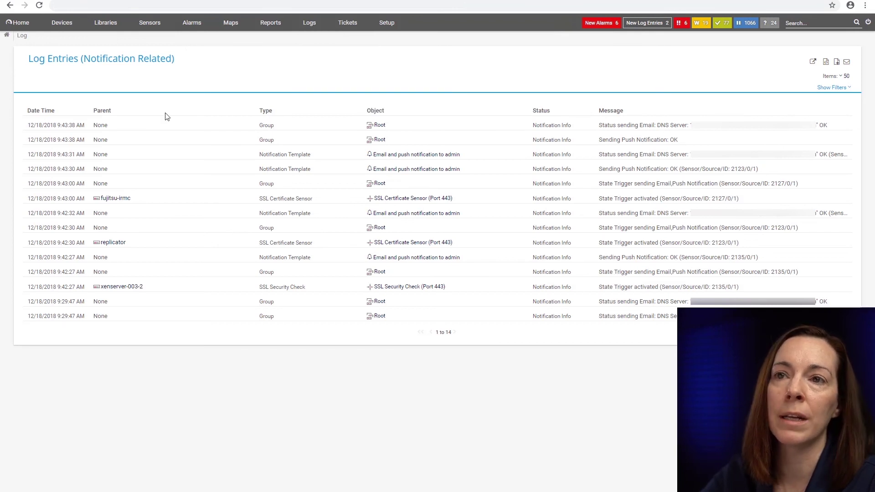
{"action": "left_click", "coordinate": [62, 24]}
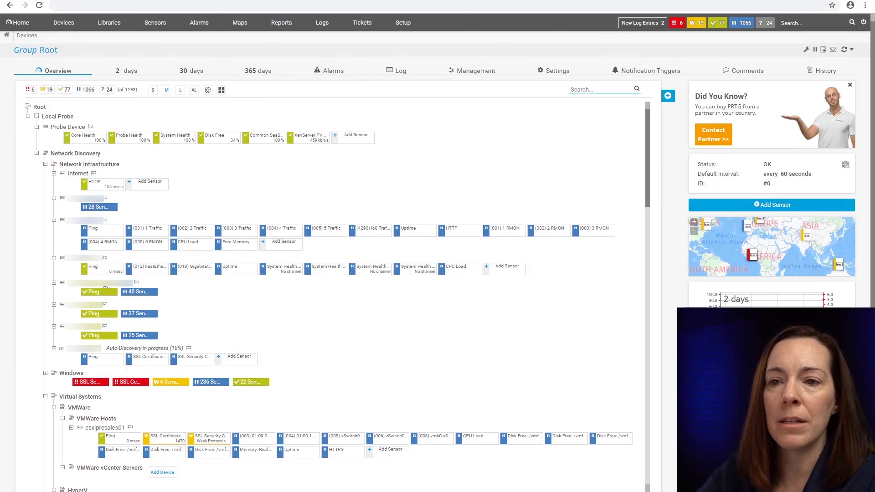
Step: Expand the collapsed Network Infrastructure group and scroll down to the HyperV hosts and back
{"action": "left_click", "coordinate": [53, 283]}
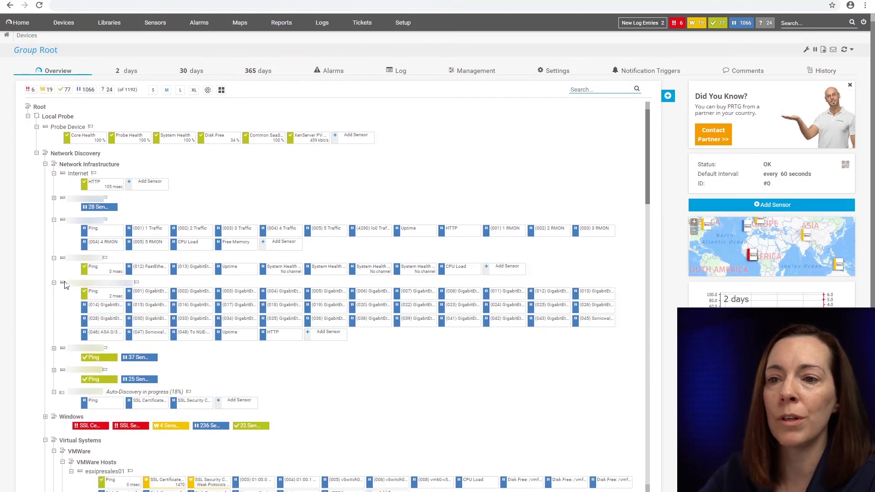
{"action": "scroll", "coordinate": [424, 409], "scroll_direction": "down", "scroll_amount": 4}
{"action": "scroll", "coordinate": [408, 409], "scroll_direction": "down", "scroll_amount": 3}
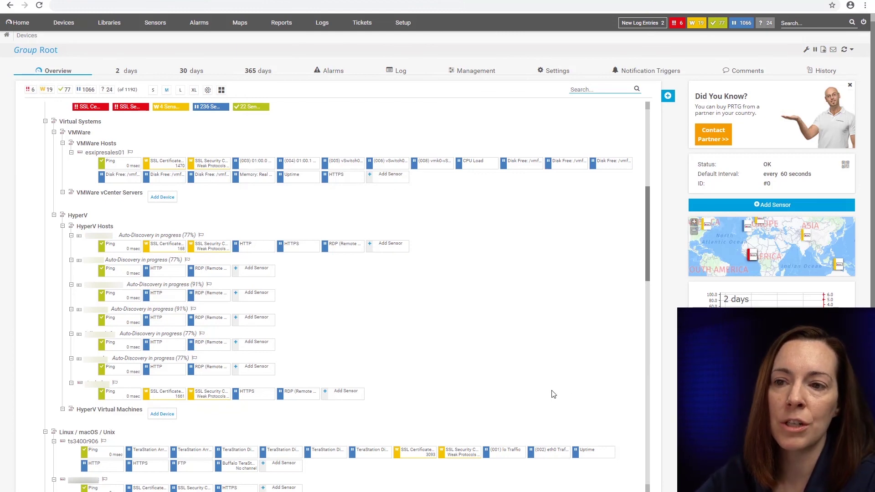
{"action": "scroll", "coordinate": [518, 397], "scroll_direction": "up", "scroll_amount": 7}
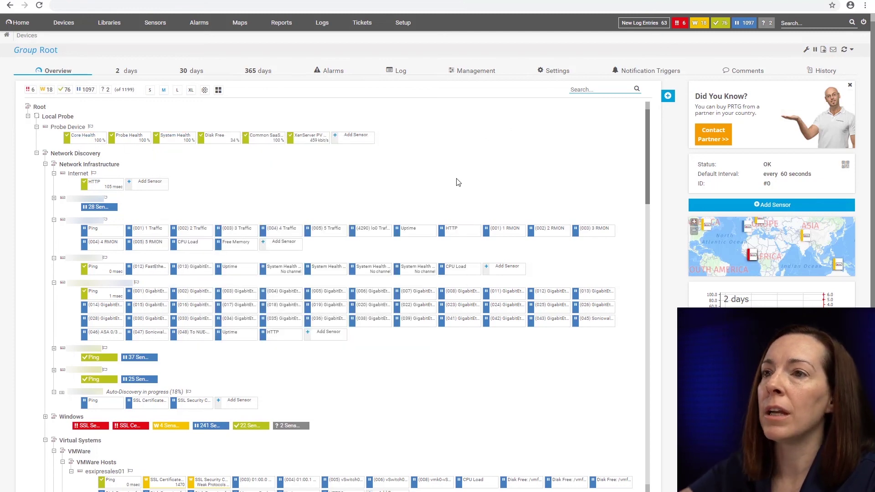
{"action": "mouse_move", "coordinate": [403, 23]}
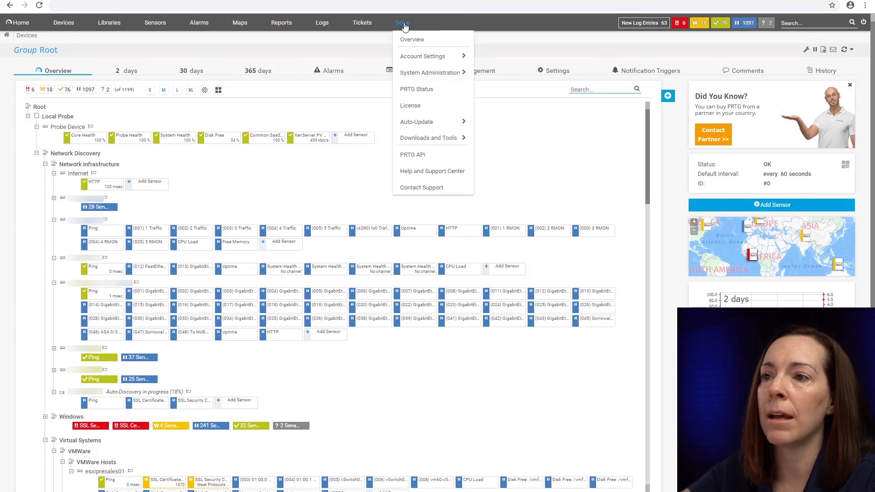
Step: Open the Contact Paessler Support form and scroll through its fields
{"action": "left_click", "coordinate": [410, 194]}
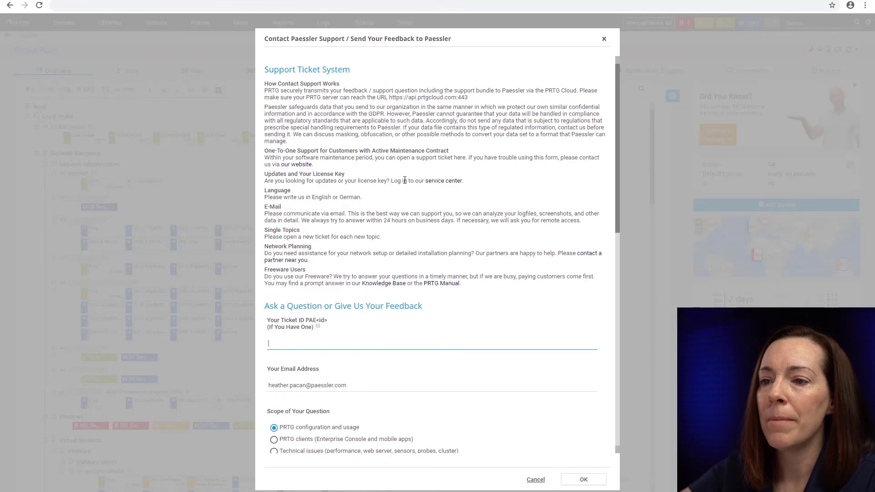
{"action": "scroll", "coordinate": [379, 301], "scroll_direction": "down", "scroll_amount": 1}
{"action": "scroll", "coordinate": [331, 272], "scroll_direction": "down", "scroll_amount": 2}
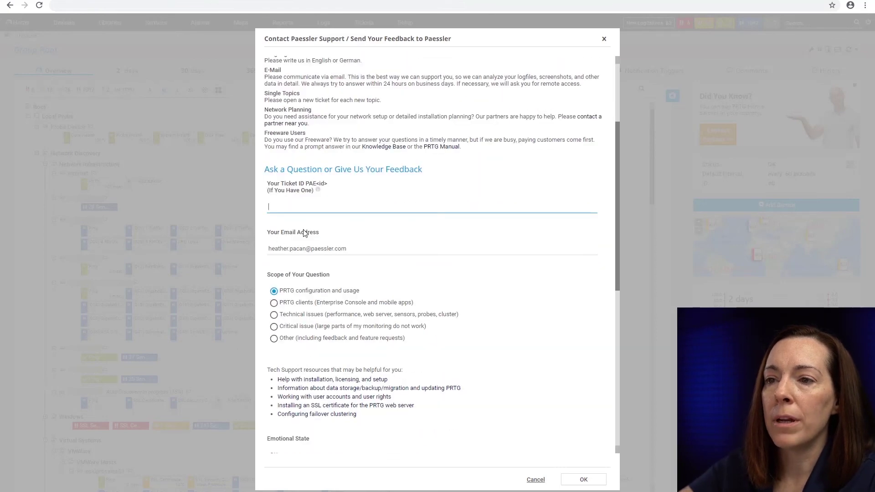
{"action": "scroll", "coordinate": [390, 242], "scroll_direction": "down", "scroll_amount": 3}
{"action": "scroll", "coordinate": [390, 243], "scroll_direction": "down", "scroll_amount": 2}
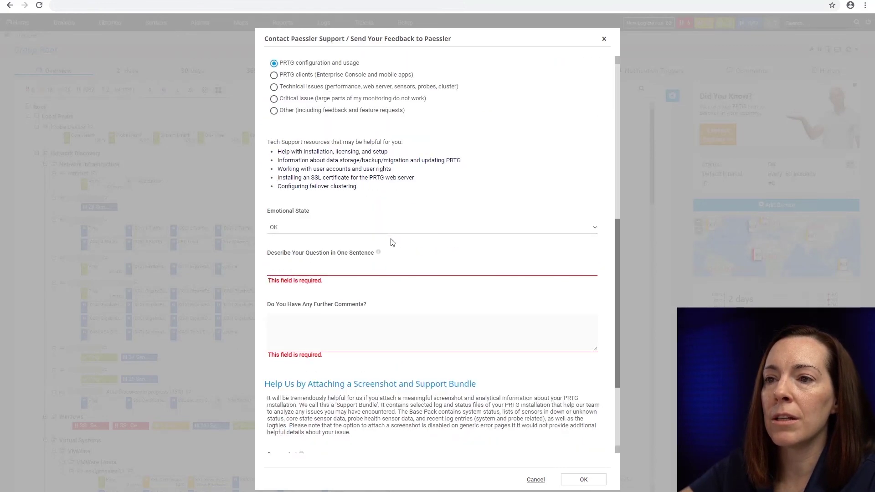
{"action": "scroll", "coordinate": [301, 183], "scroll_direction": "down", "scroll_amount": 1}
Step: Review the Emotional State choices, leaving it at OK, and leave the question fields blank
{"action": "left_click", "coordinate": [301, 183]}
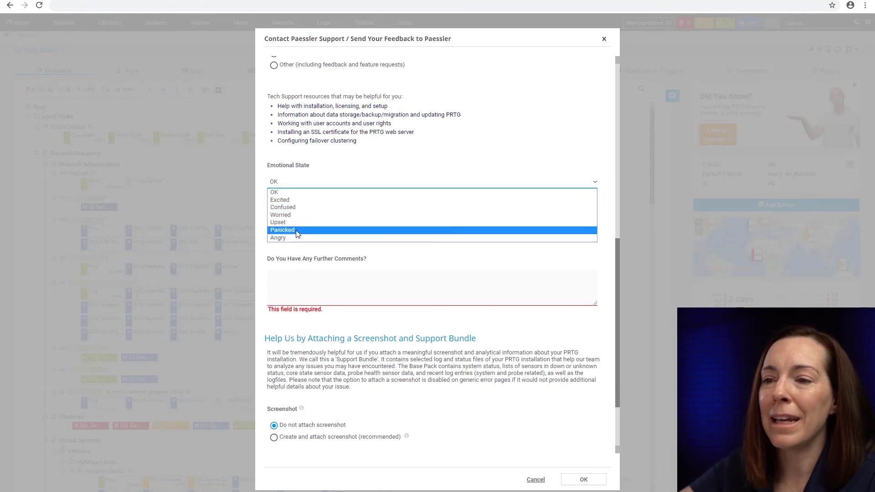
{"action": "left_click", "coordinate": [356, 169]}
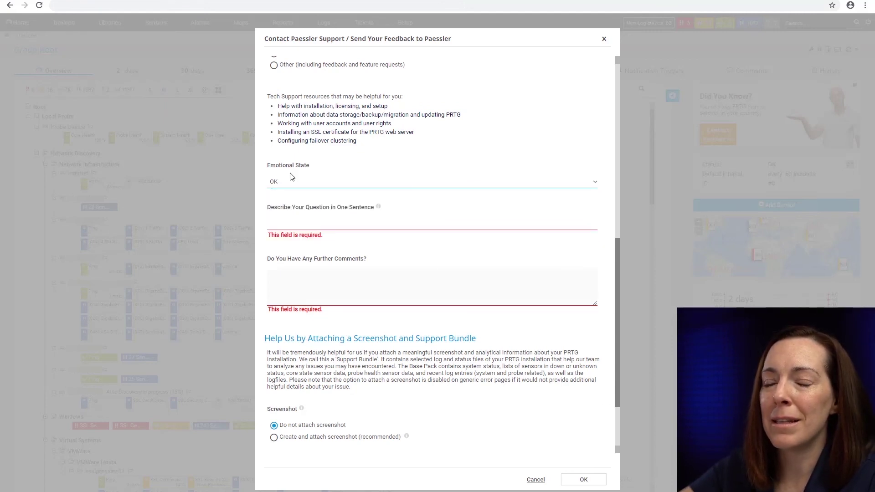
{"action": "left_click", "coordinate": [284, 225]}
{"action": "left_click", "coordinate": [298, 294]}
{"action": "scroll", "coordinate": [296, 319], "scroll_direction": "down", "scroll_amount": 2}
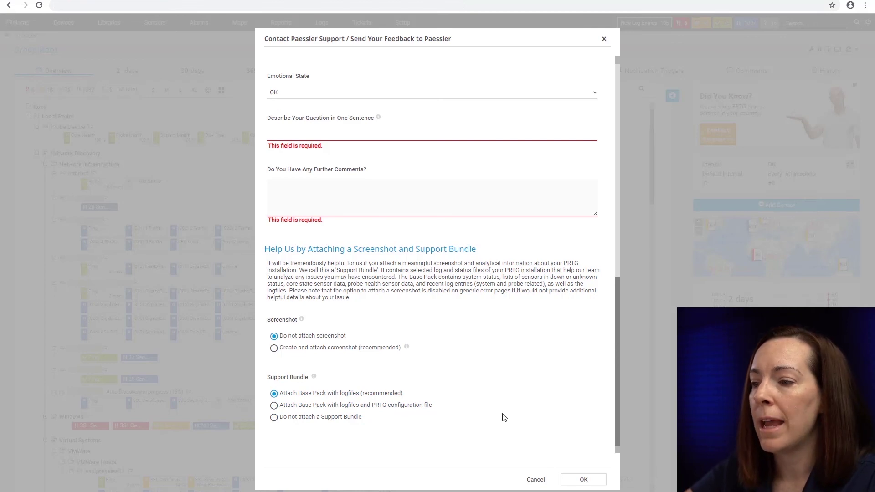
Step: Cancel the Contact Paessler Support form without sending it
{"action": "left_click", "coordinate": [533, 480]}
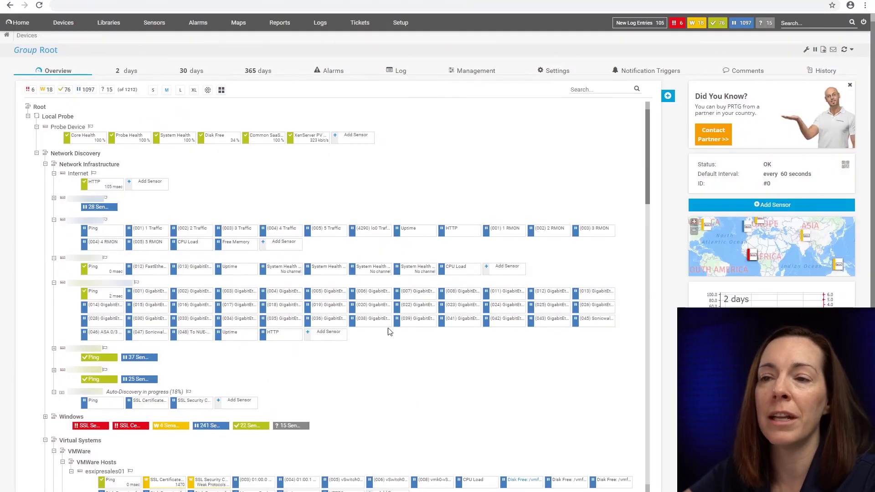